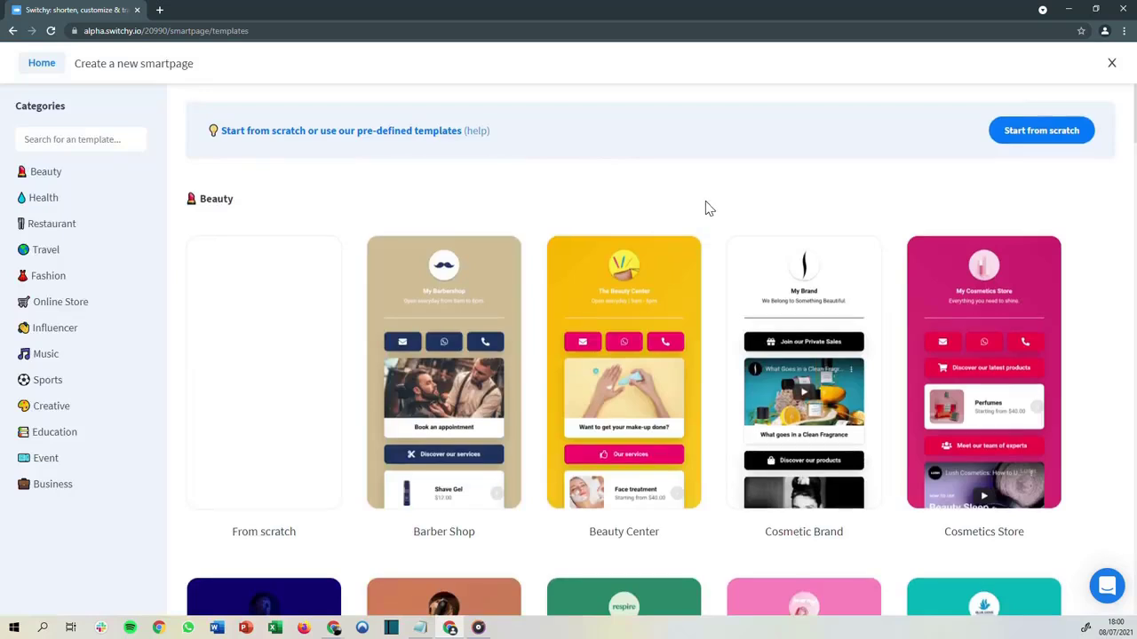
Start a new smartpage from scratch instead of a pre-defined template
{"action": "scroll", "coordinate": [706, 210], "scroll_direction": "down", "scroll_amount": 3}
{"action": "scroll", "coordinate": [711, 213], "scroll_direction": "down", "scroll_amount": 4}
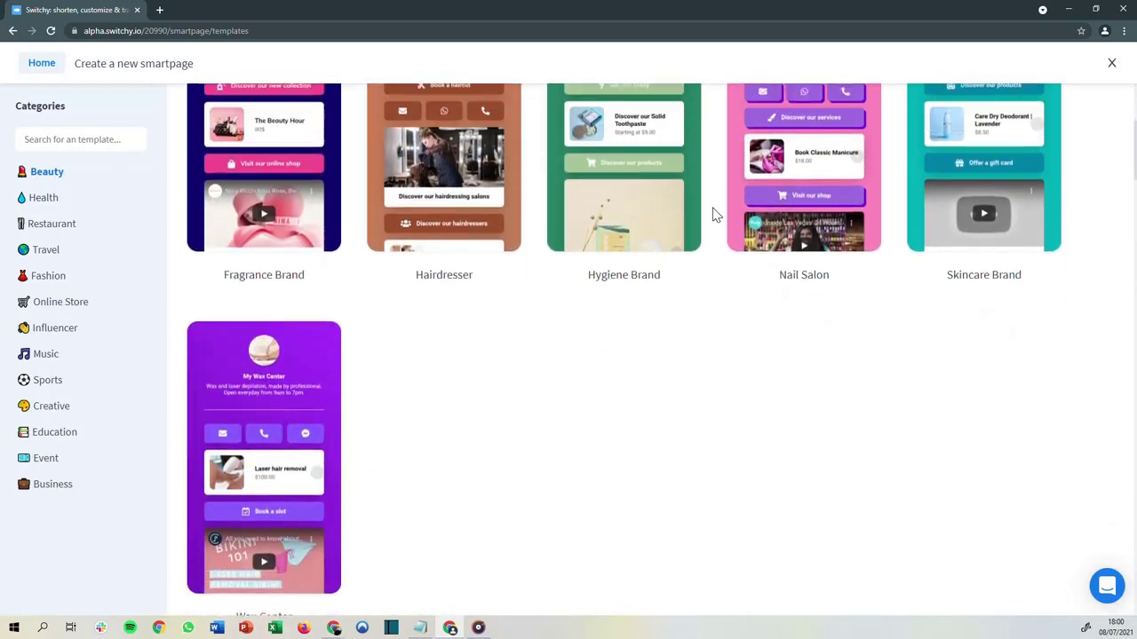
{"action": "scroll", "coordinate": [717, 215], "scroll_direction": "up", "scroll_amount": 5}
{"action": "scroll", "coordinate": [721, 217], "scroll_direction": "up", "scroll_amount": 2}
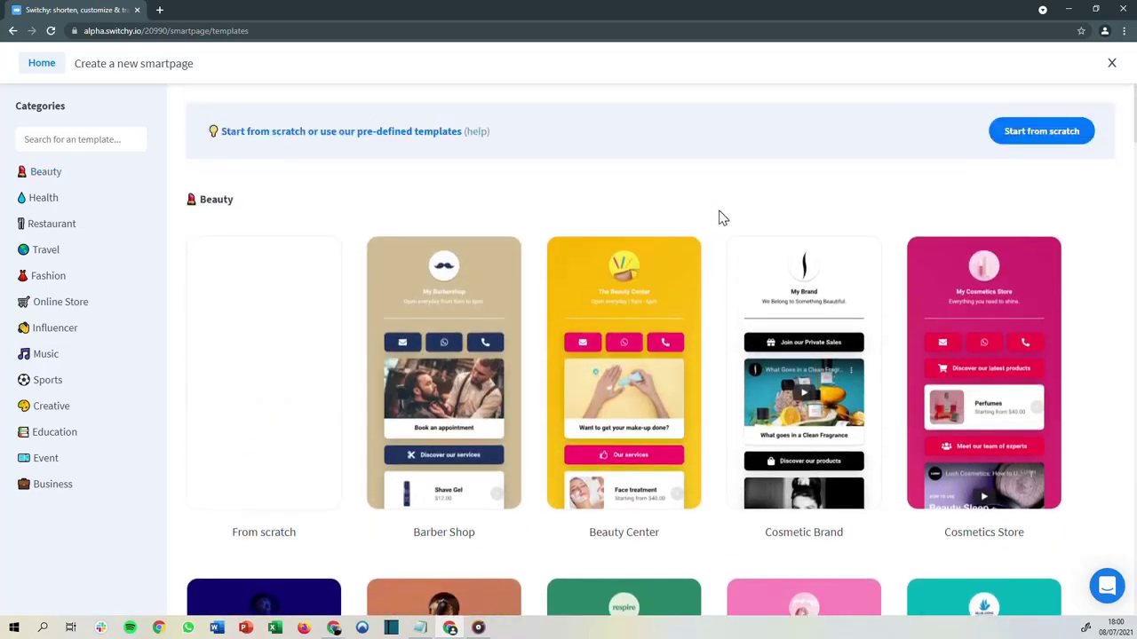
{"action": "left_click", "coordinate": [1022, 148]}
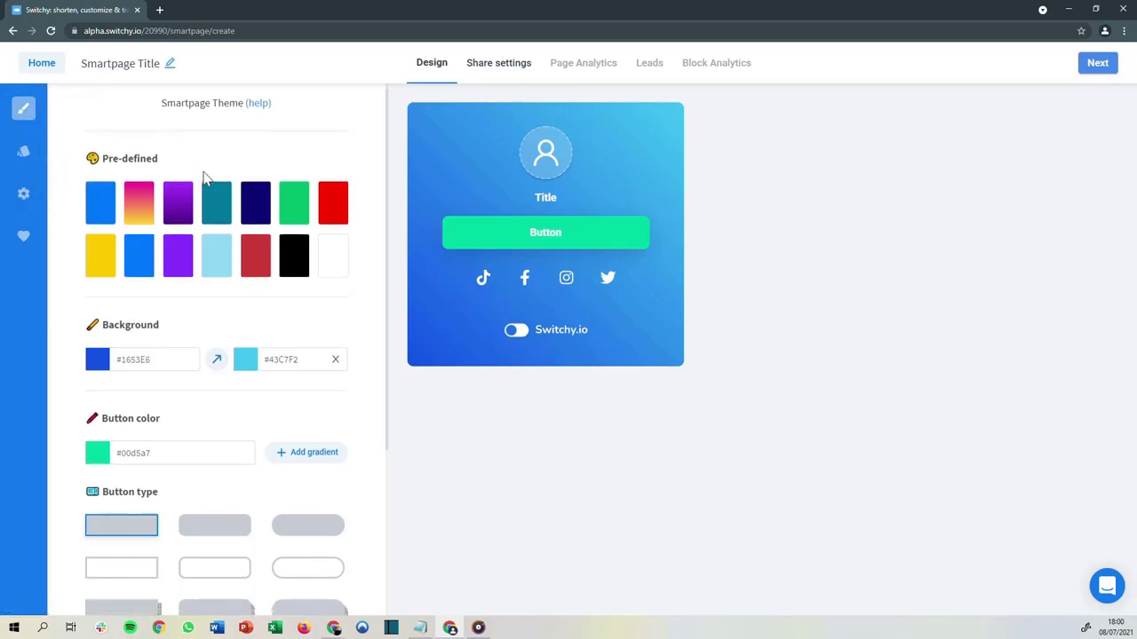
Browse the Blocks and Page settings panels and return to the theme settings
{"action": "scroll", "coordinate": [206, 175], "scroll_direction": "down", "scroll_amount": 3}
{"action": "scroll", "coordinate": [213, 181], "scroll_direction": "up", "scroll_amount": 3}
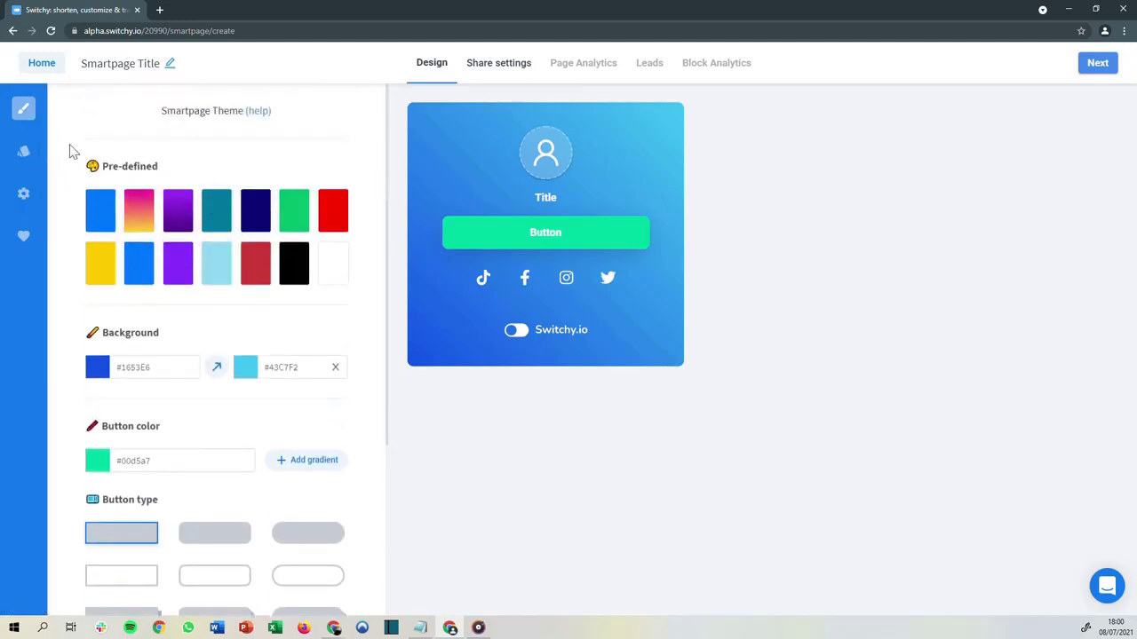
{"action": "left_click", "coordinate": [25, 153]}
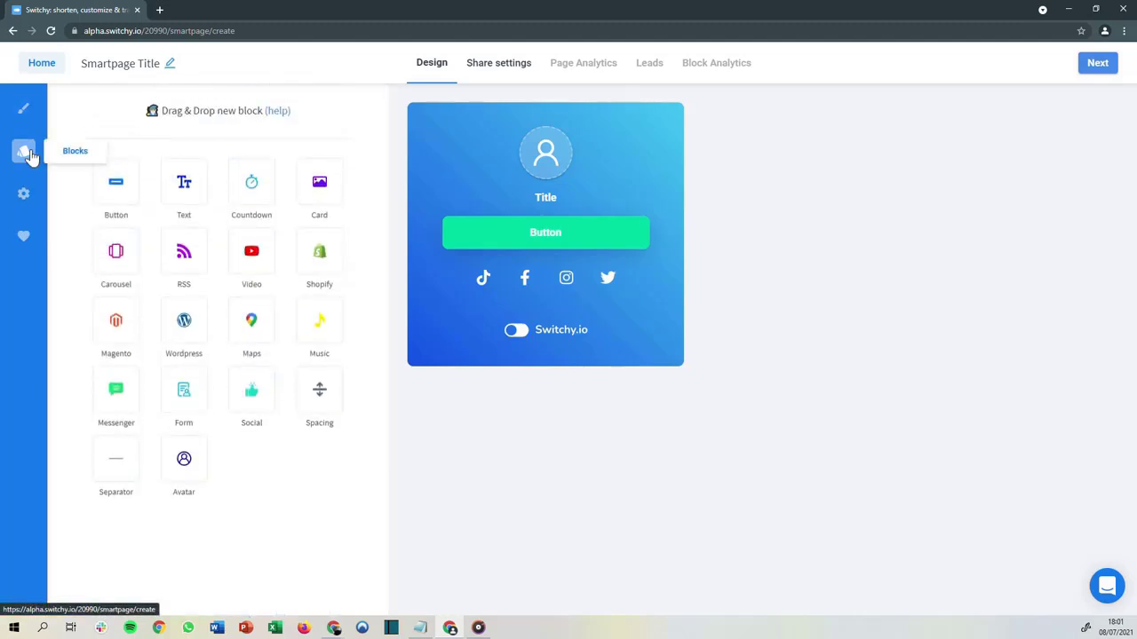
{"action": "left_click", "coordinate": [25, 196]}
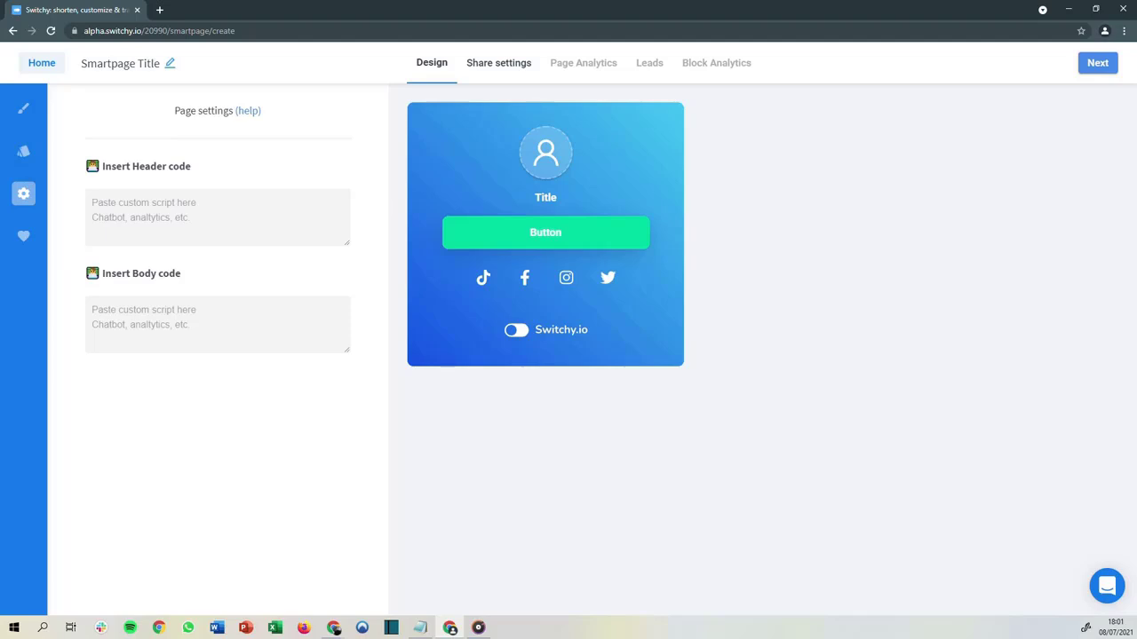
{"action": "left_click", "coordinate": [24, 109]}
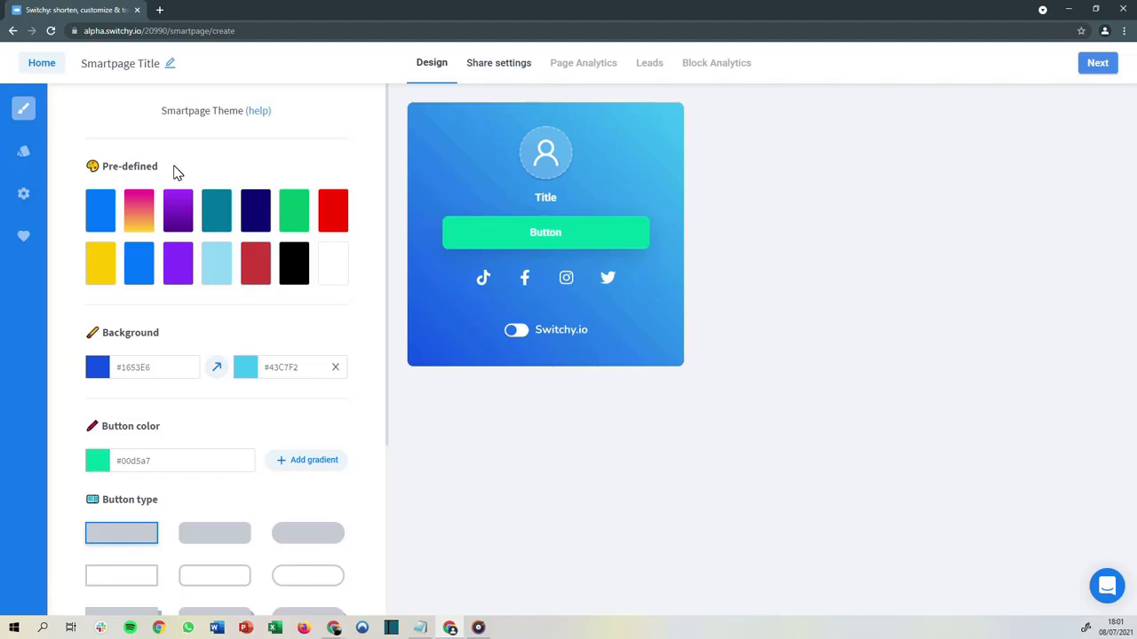
Apply the yellow pre-defined theme and adjust the background colour to #ffca25
{"action": "left_click", "coordinate": [94, 266]}
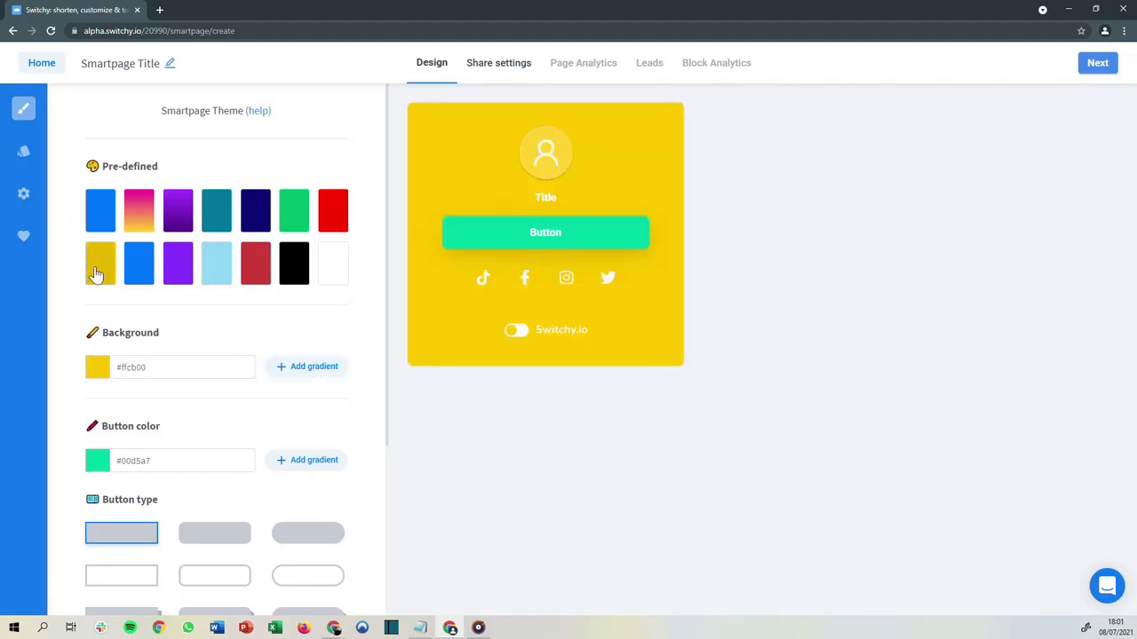
{"action": "left_click", "coordinate": [96, 367]}
{"action": "left_click", "coordinate": [205, 389]}
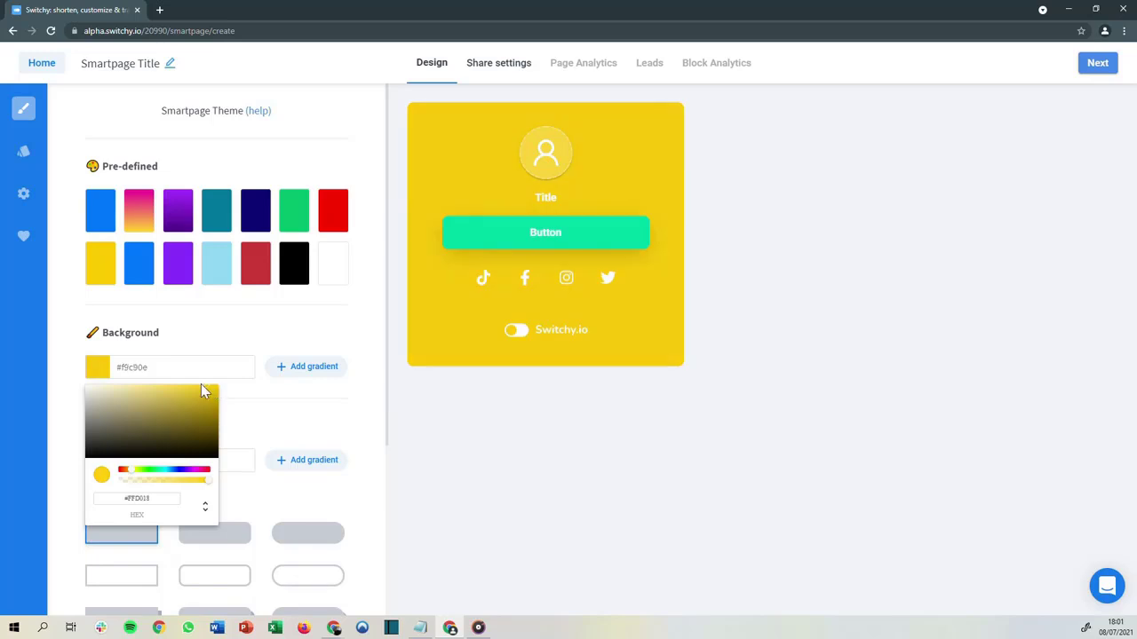
{"action": "left_click_drag", "start_coordinate": [127, 471], "coordinate": [133, 479]}
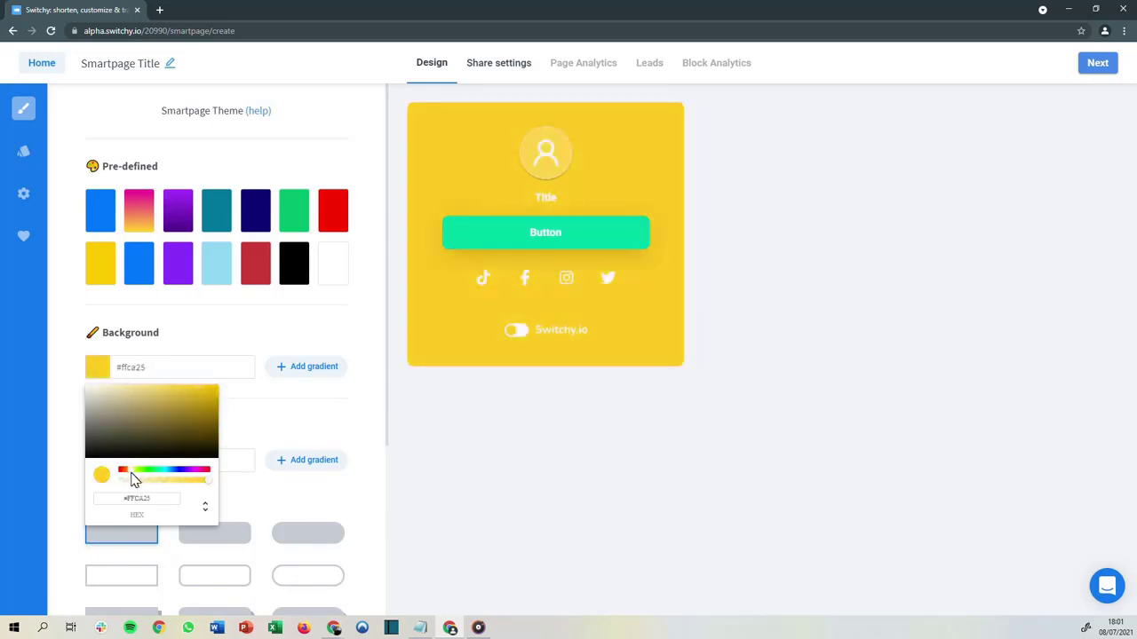
{"action": "left_click", "coordinate": [269, 427]}
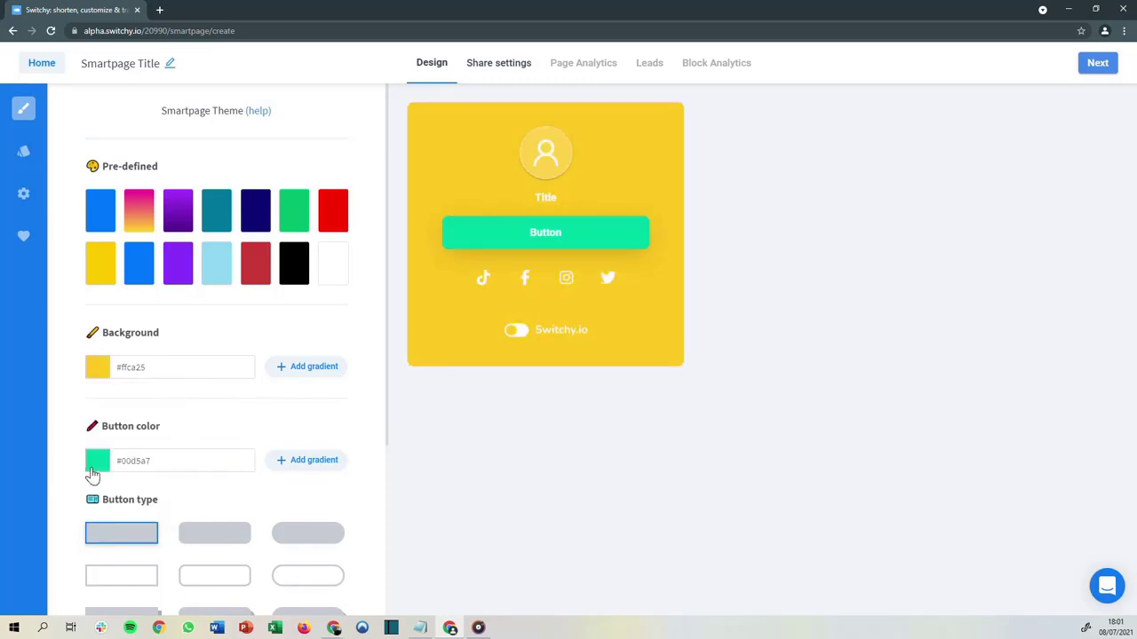
Set the button colour to #d50066 with the colour picker
{"action": "left_click", "coordinate": [93, 471]}
{"action": "left_click_drag", "start_coordinate": [164, 383], "coordinate": [204, 387]}
{"action": "left_click", "coordinate": [286, 435]}
Choose the rounded filled button type
{"action": "scroll", "coordinate": [249, 462], "scroll_direction": "down", "scroll_amount": 2}
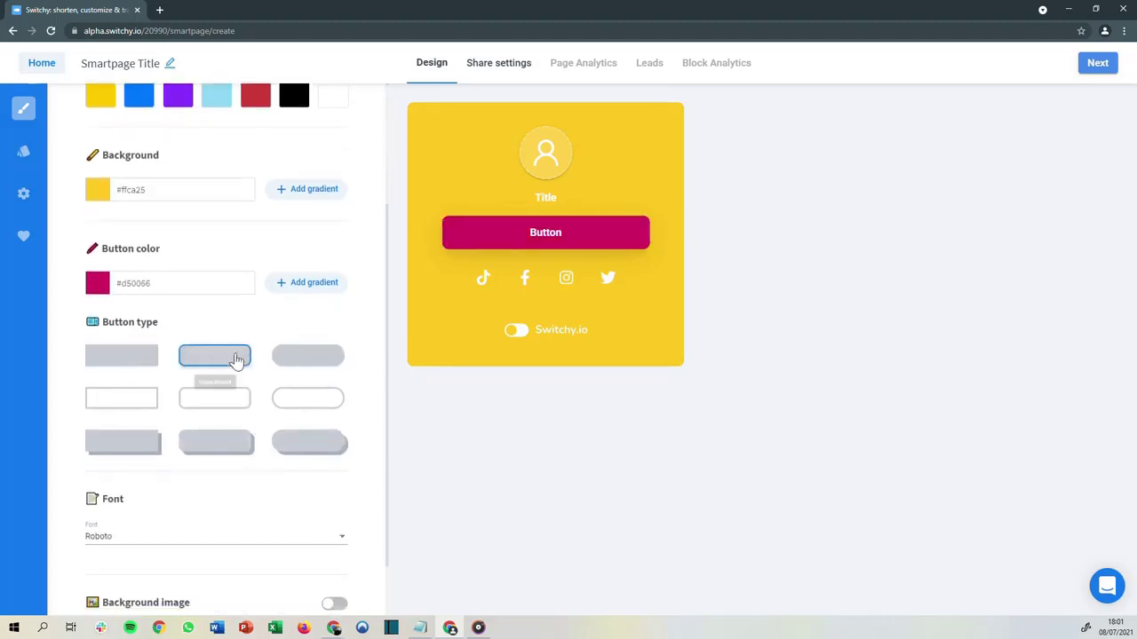
{"action": "left_click", "coordinate": [226, 399]}
{"action": "left_click", "coordinate": [220, 371]}
Check the font options and switch on the background image option
{"action": "scroll", "coordinate": [239, 418], "scroll_direction": "down", "scroll_amount": 1}
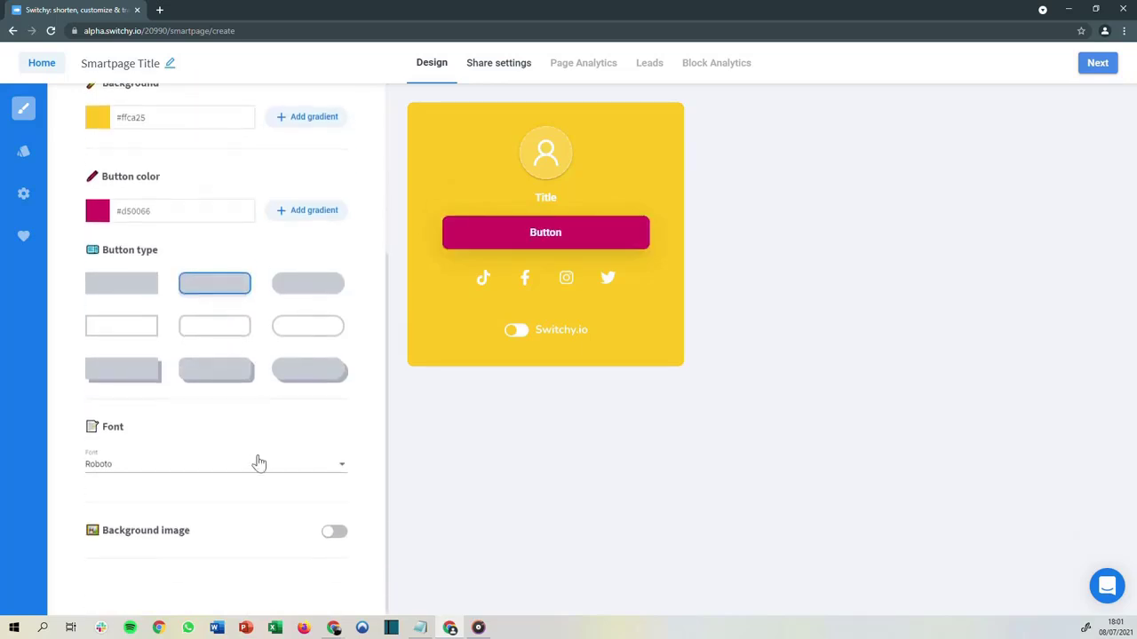
{"action": "left_click", "coordinate": [257, 462]}
{"action": "left_click", "coordinate": [368, 461]}
{"action": "left_click", "coordinate": [333, 531]}
{"action": "scroll", "coordinate": [302, 444], "scroll_direction": "down", "scroll_amount": 1}
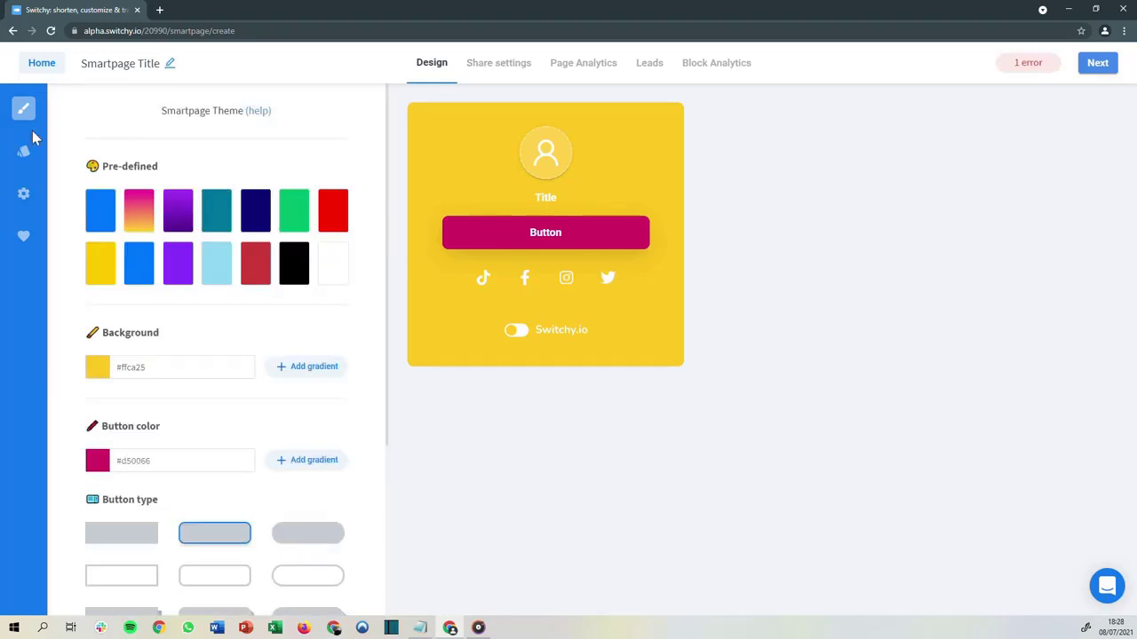
Open the avatar block and upload a picture for the avatar
{"action": "left_click", "coordinate": [25, 156]}
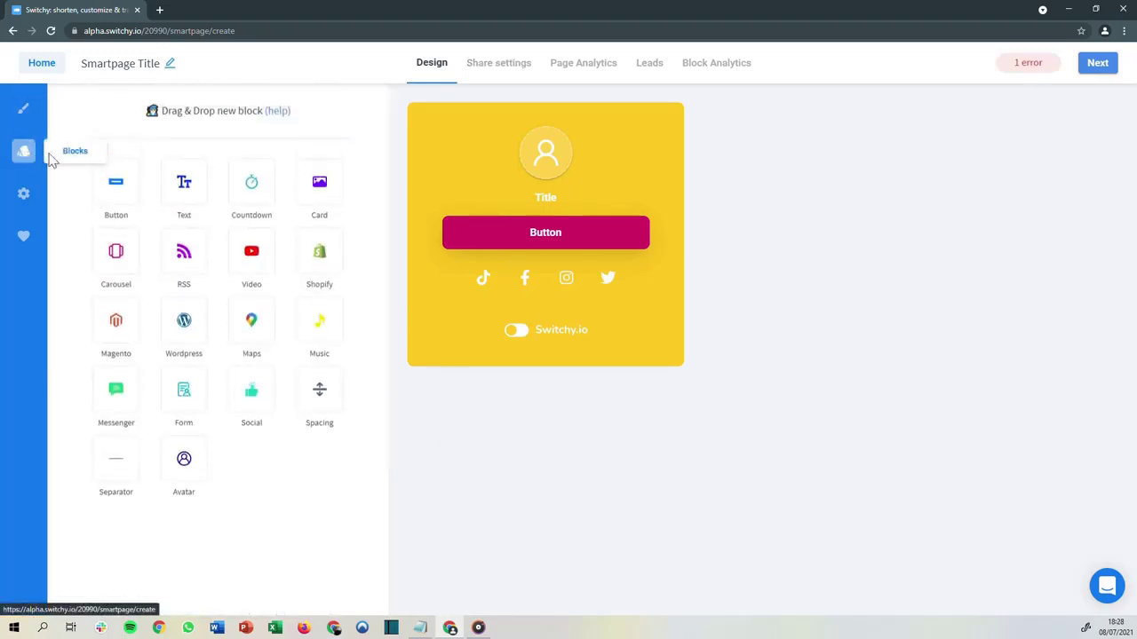
{"action": "left_click", "coordinate": [529, 172]}
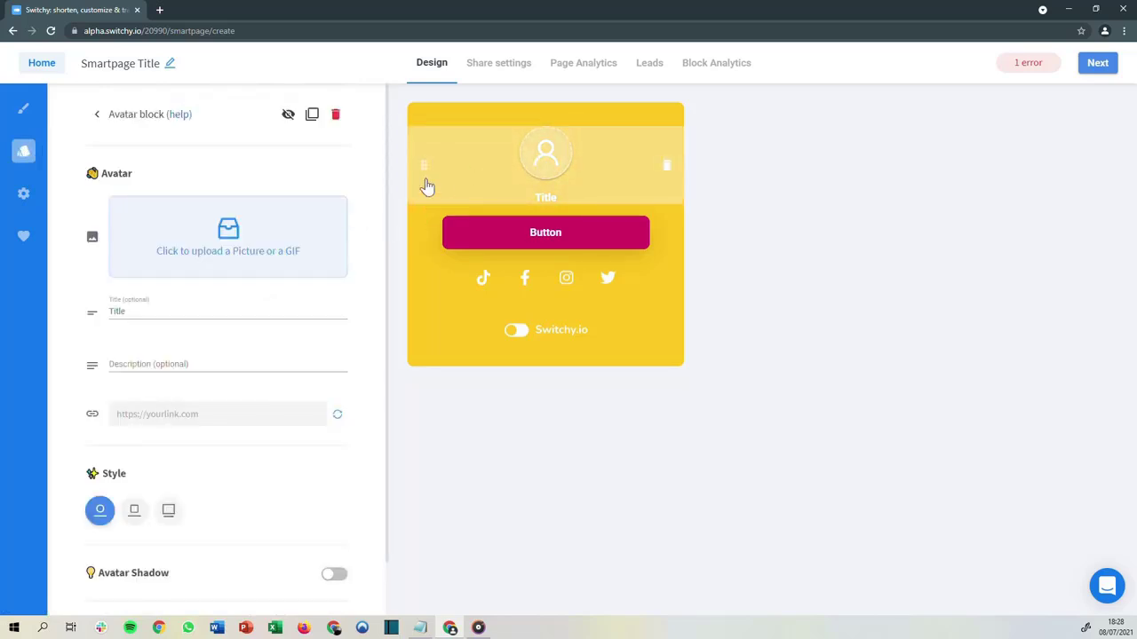
{"action": "left_click", "coordinate": [293, 229]}
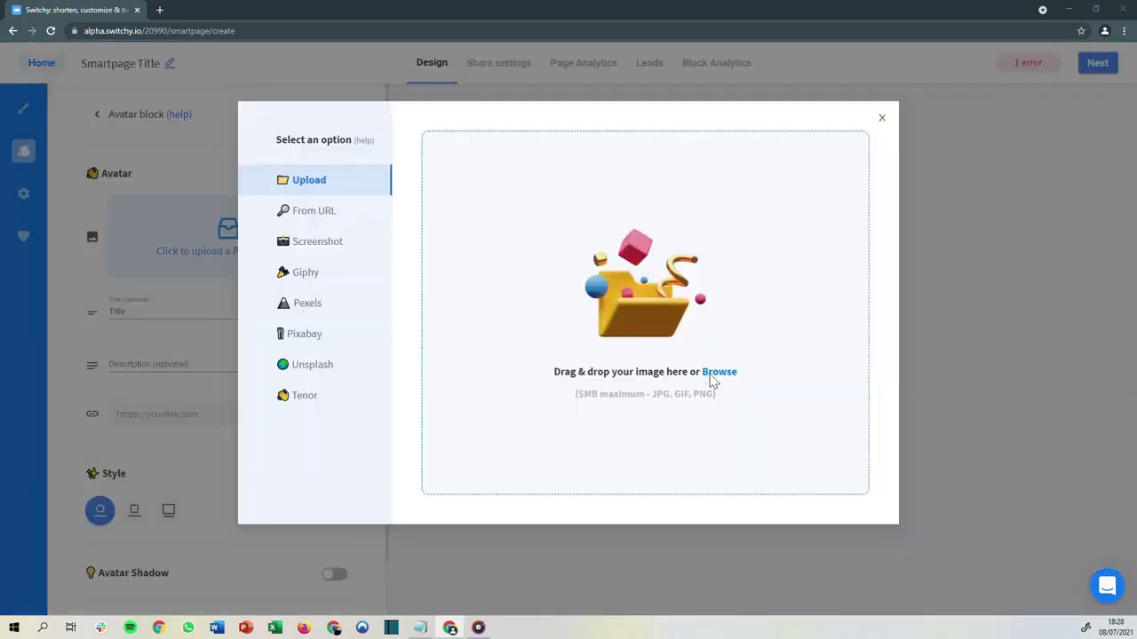
{"action": "left_click", "coordinate": [719, 371]}
{"action": "left_click", "coordinate": [212, 98]}
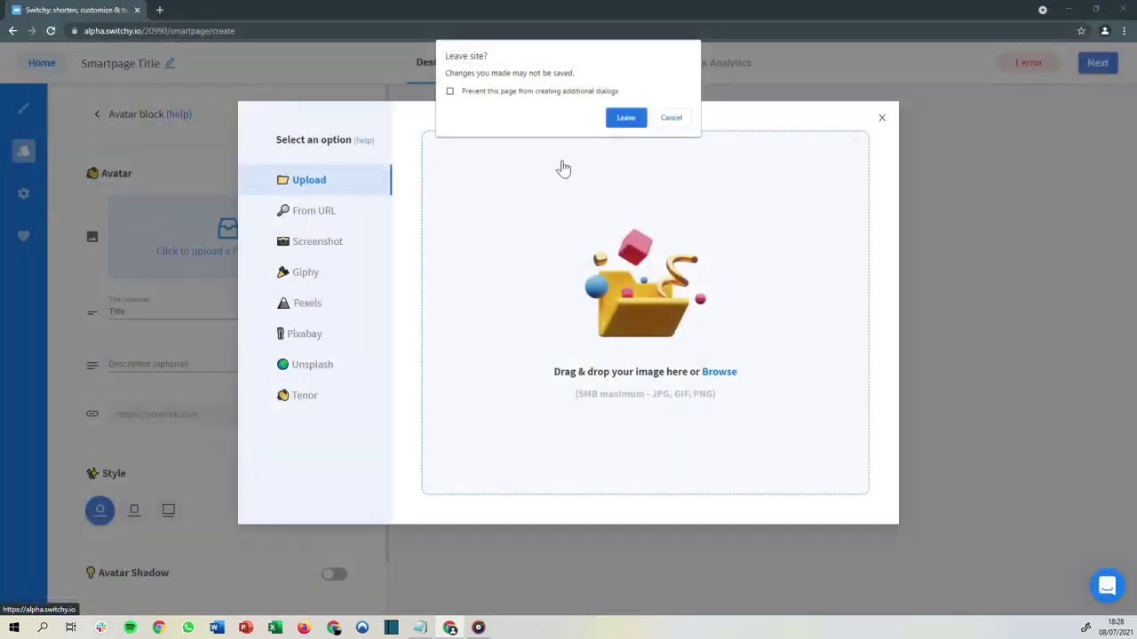
{"action": "left_click", "coordinate": [671, 117]}
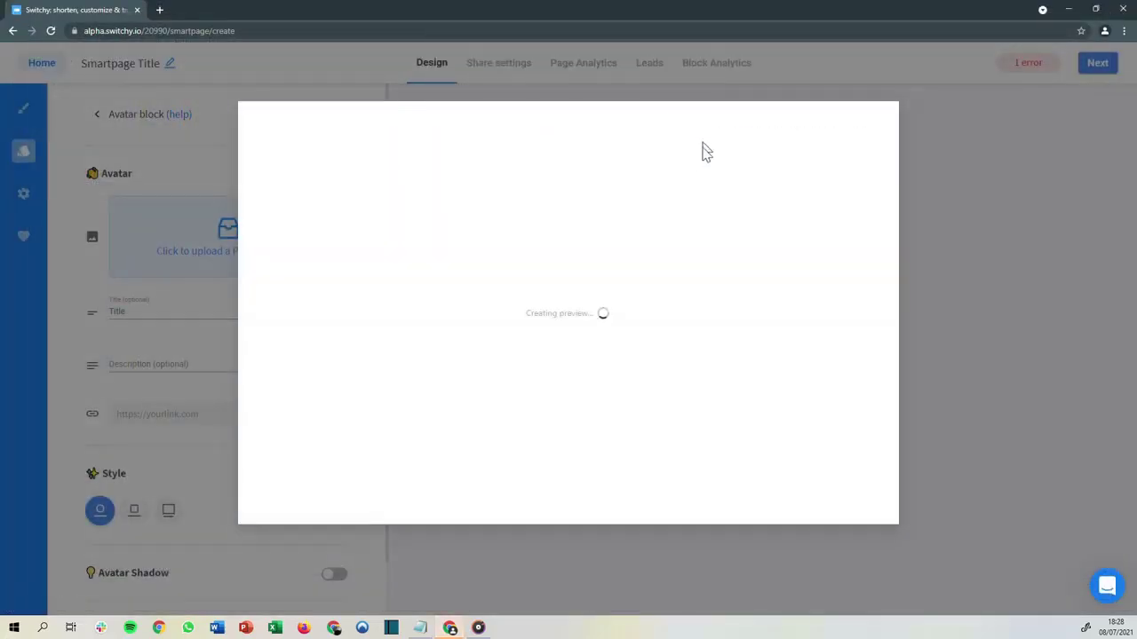
{"action": "left_click", "coordinate": [872, 119]}
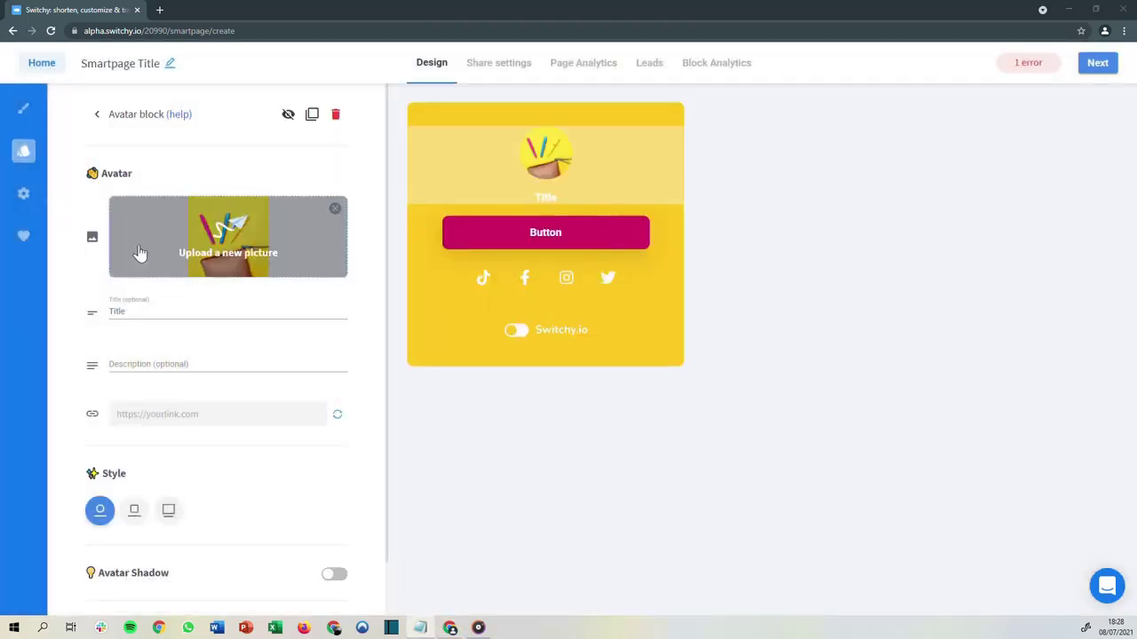
Set the avatar title to The Beauty Center and the description to Open everyday | 9am - 6pm
{"action": "left_click_drag", "start_coordinate": [131, 313], "coordinate": [108, 315]}
{"action": "type", "text": "The Beauty Center"}
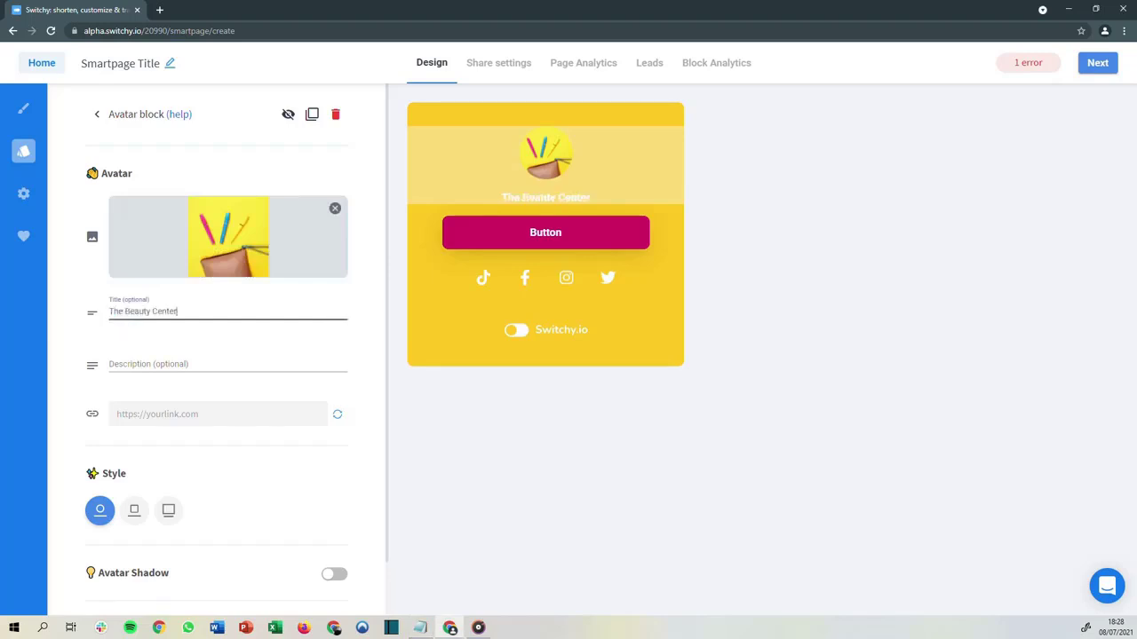
{"action": "key", "text": "alt+Tab"}
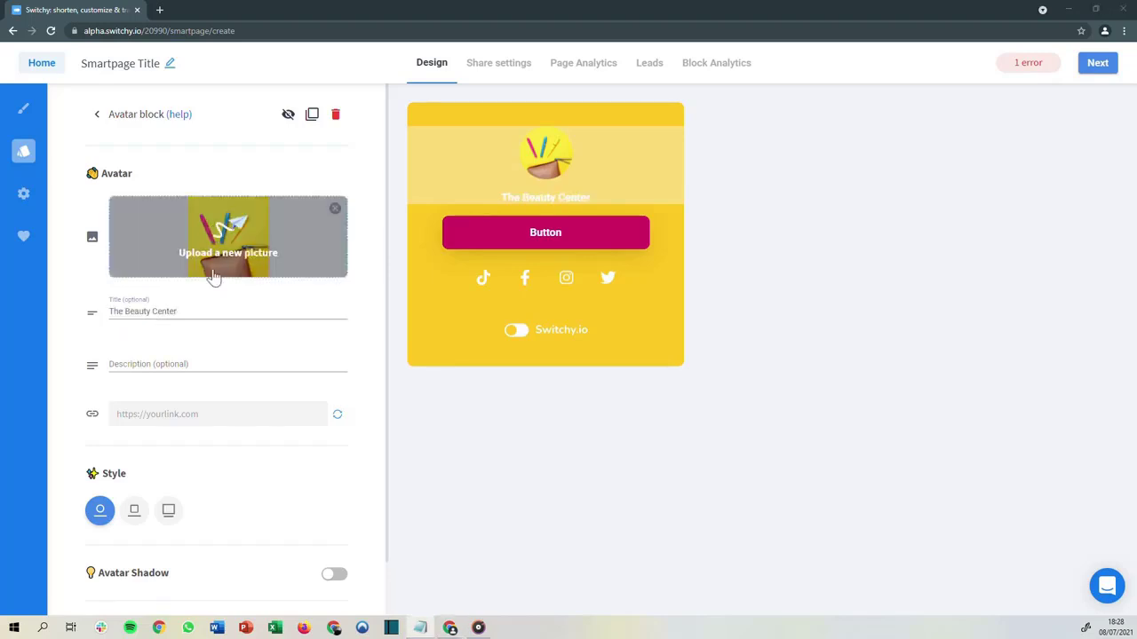
{"action": "left_click", "coordinate": [200, 366]}
{"action": "type", "text": "Open everyday | 9am - 6pm"}
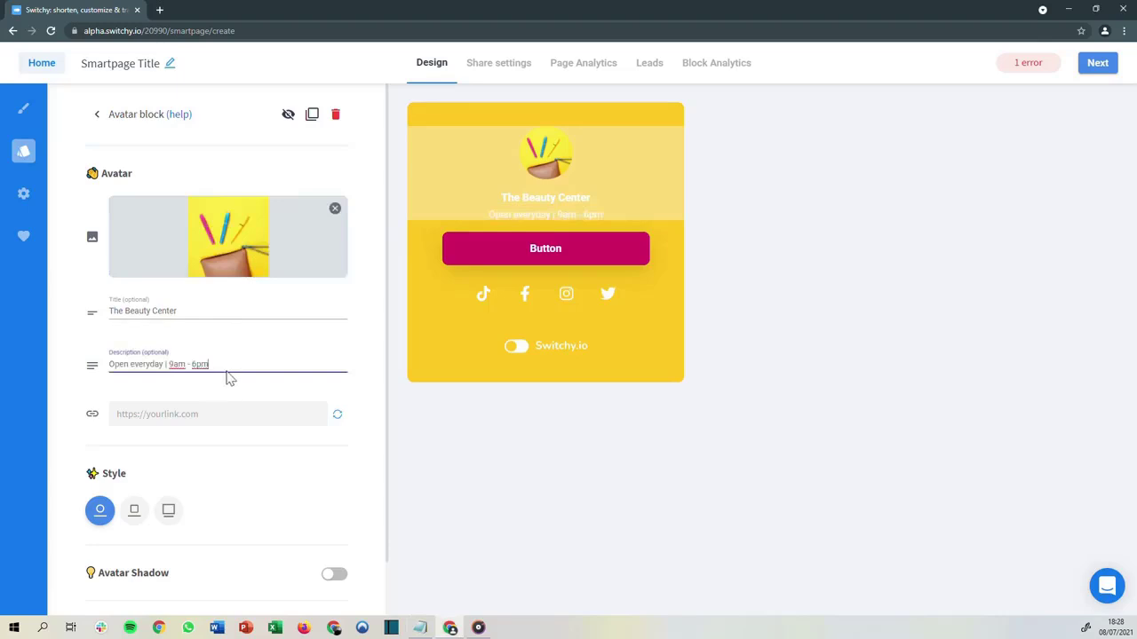
Enable the avatar shadow
{"action": "scroll", "coordinate": [246, 375], "scroll_direction": "down", "scroll_amount": 1}
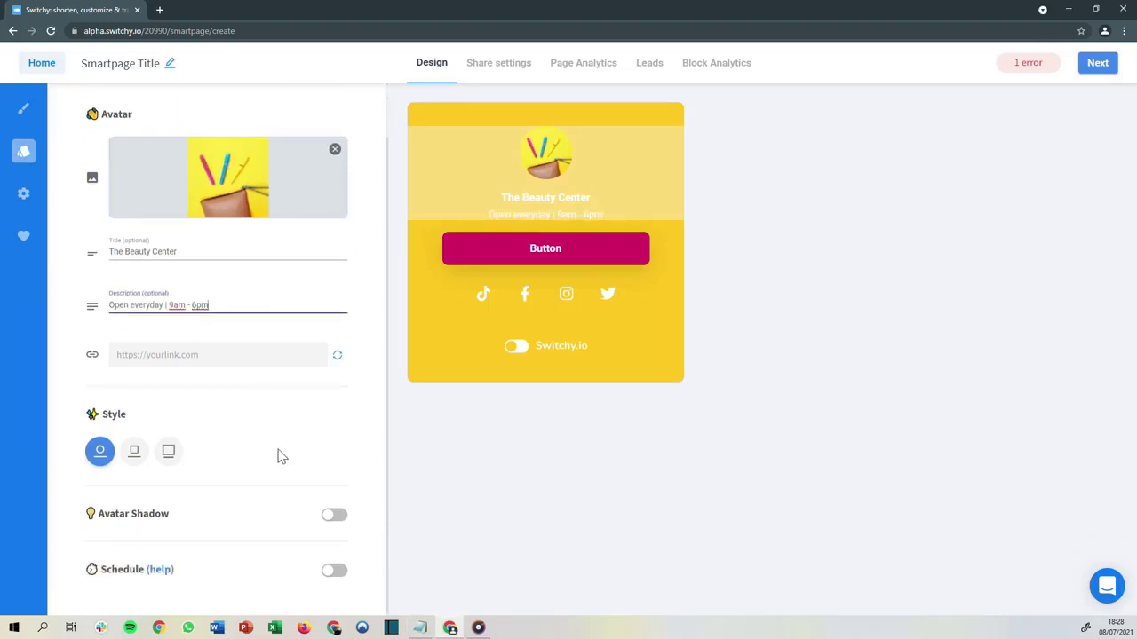
{"action": "left_click", "coordinate": [335, 519]}
{"action": "scroll", "coordinate": [327, 486], "scroll_direction": "up", "scroll_amount": 1}
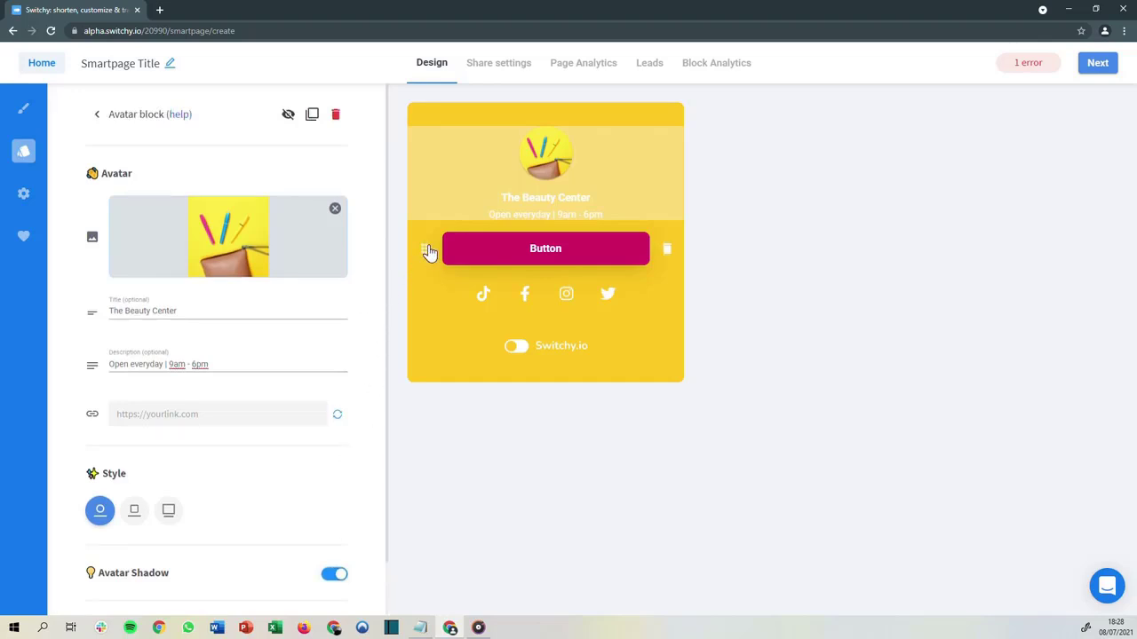
Open the button block and set its text to Our services
{"action": "left_click", "coordinate": [429, 252]}
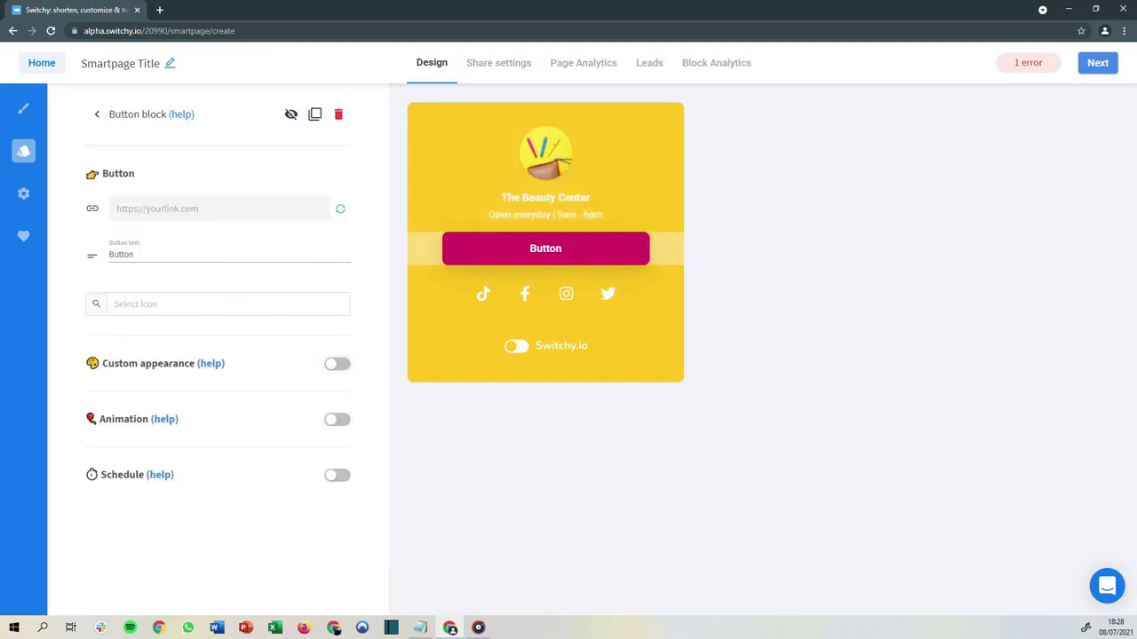
{"action": "key", "text": "alt+Tab"}
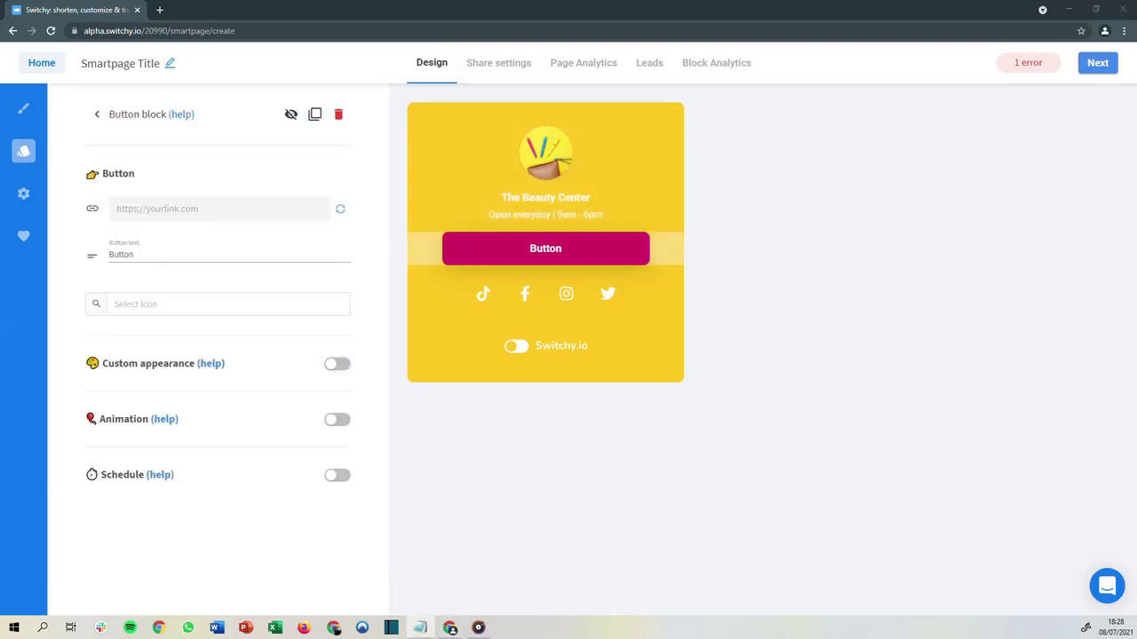
{"action": "left_click_drag", "start_coordinate": [149, 256], "coordinate": [129, 255]}
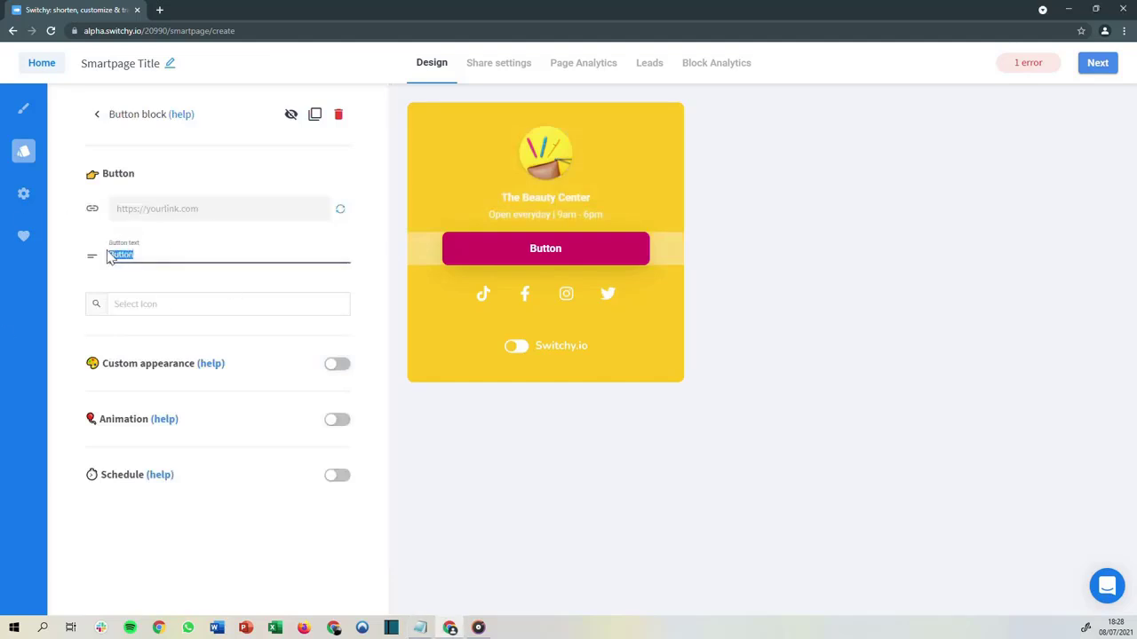
{"action": "type", "text": "Our services"}
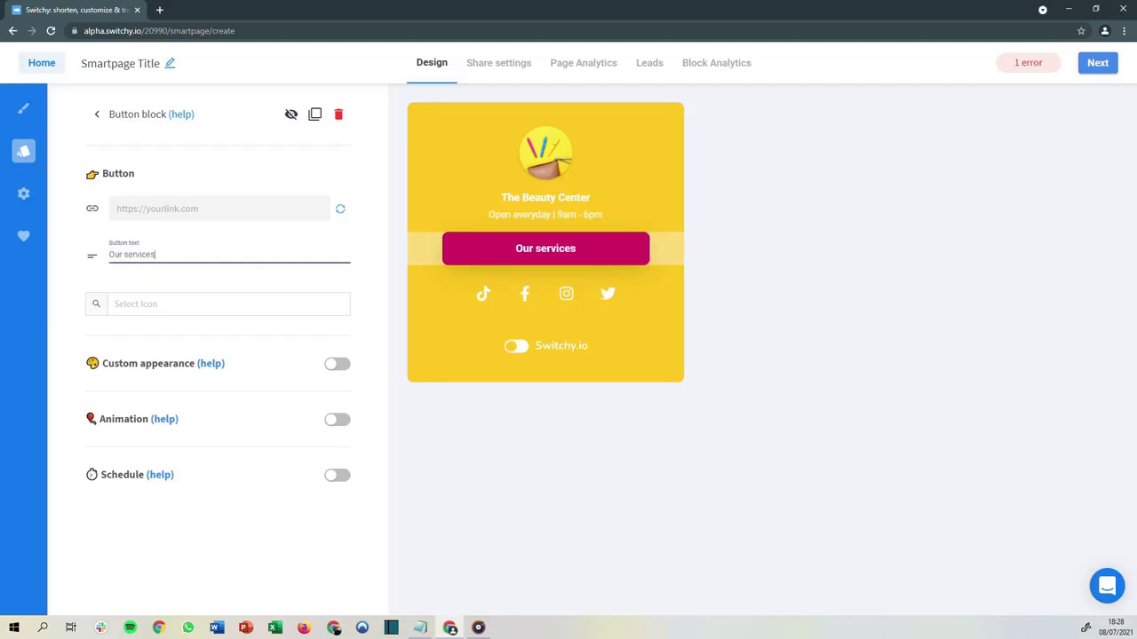
{"action": "key", "text": "alt+Tab"}
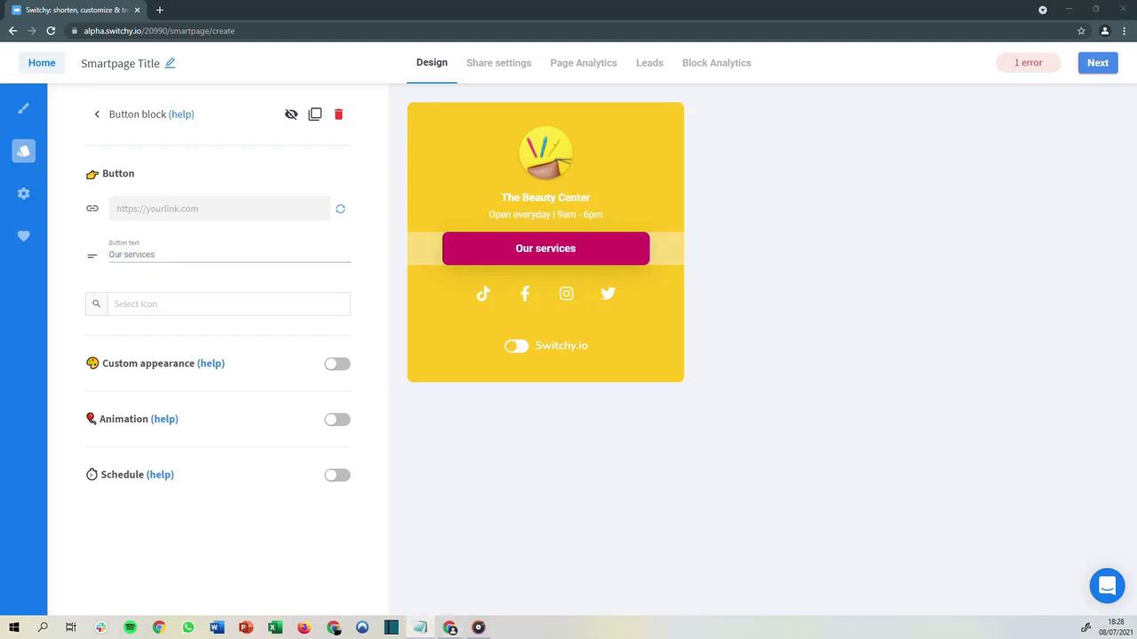
{"action": "left_click", "coordinate": [185, 210]}
{"action": "type", "text": "https://www.mybeautycenter.com/services"}
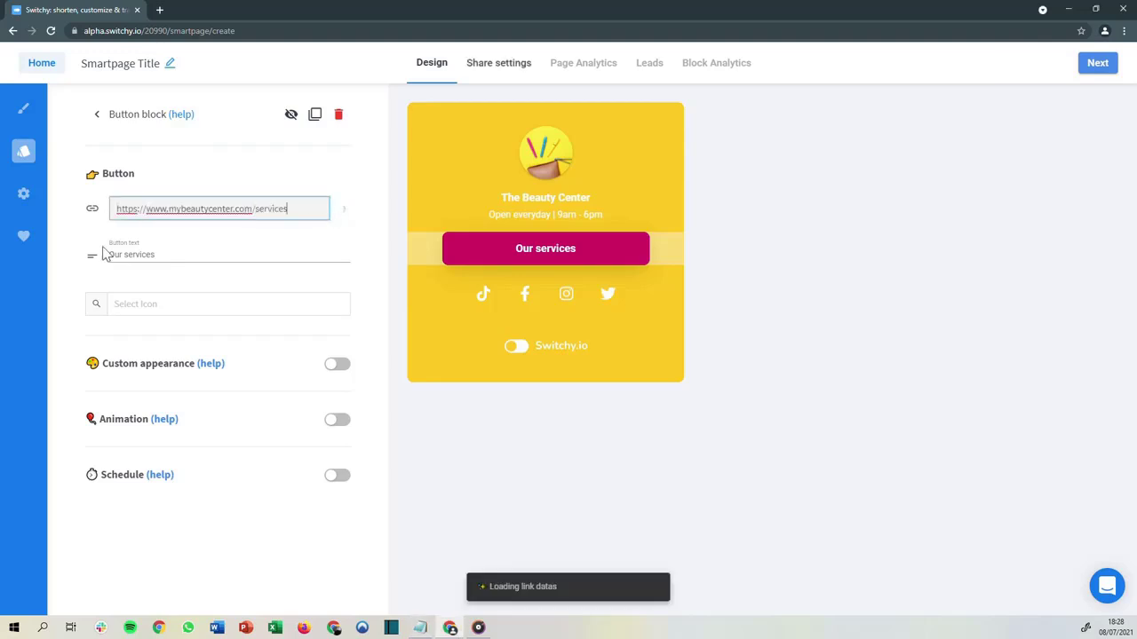
Search the icons for thumb and add the thumbs-up icon to the button
{"action": "left_click", "coordinate": [166, 312]}
{"action": "left_click", "coordinate": [169, 343]}
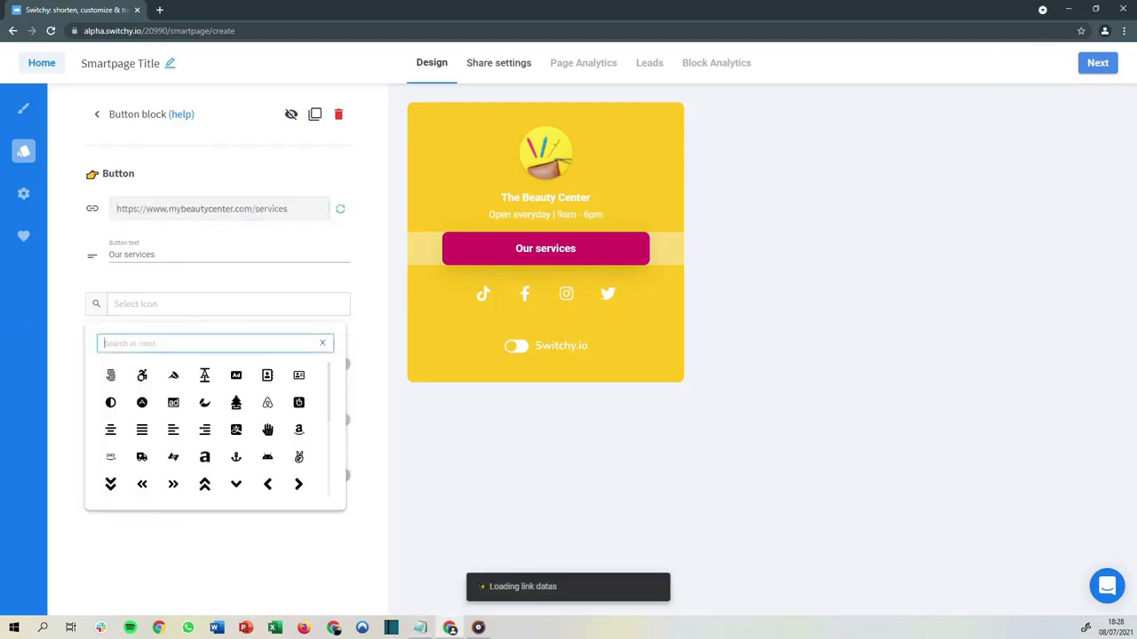
{"action": "type", "text": "thum"}
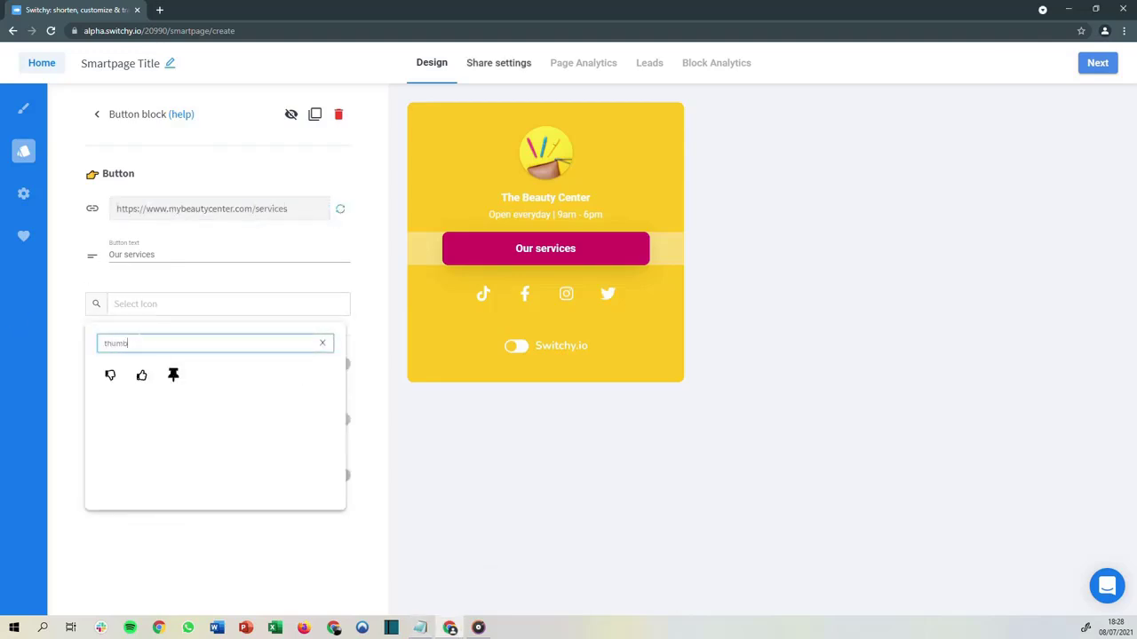
{"action": "type", "text": "b"}
{"action": "left_click", "coordinate": [144, 377]}
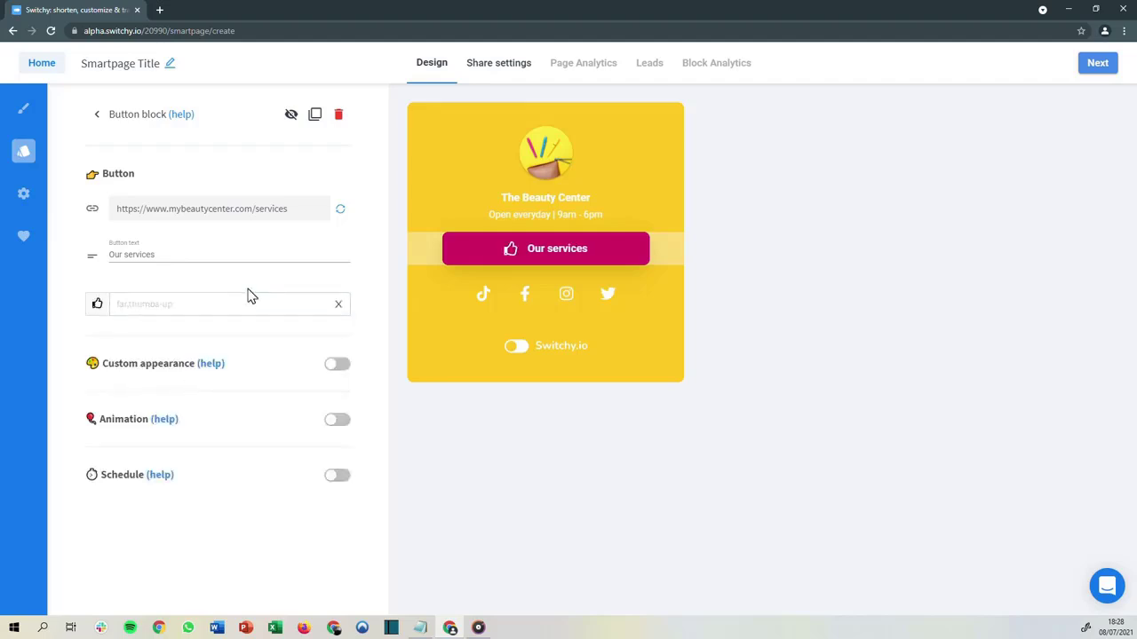
Enable custom appearance for the button
{"action": "left_click", "coordinate": [333, 371]}
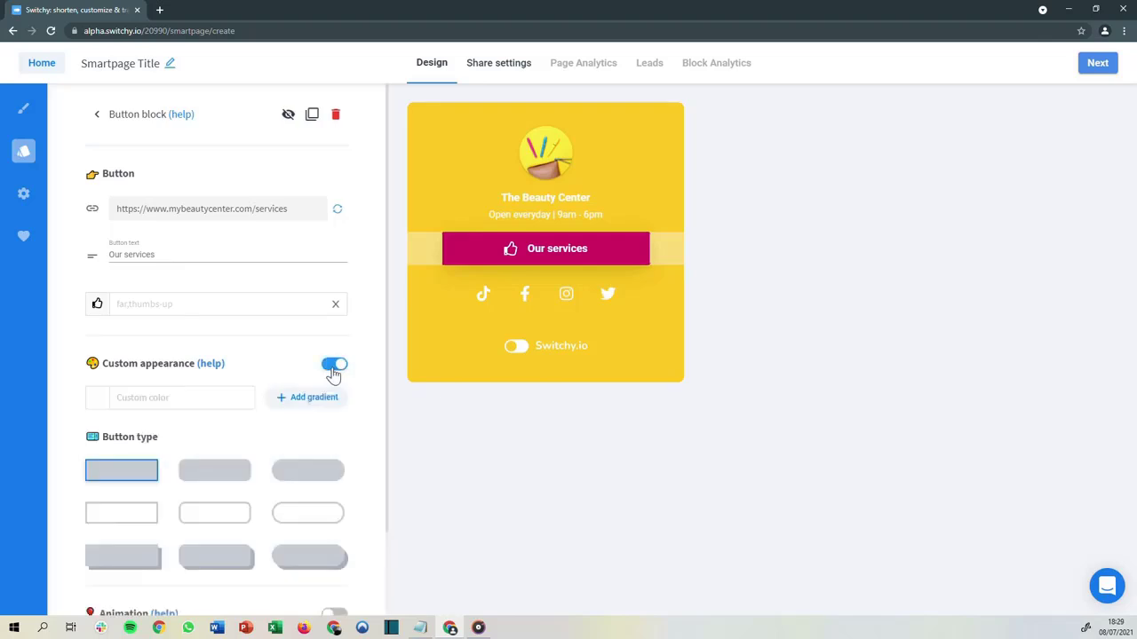
{"action": "scroll", "coordinate": [279, 350], "scroll_direction": "down", "scroll_amount": 1}
{"action": "left_click", "coordinate": [333, 306]}
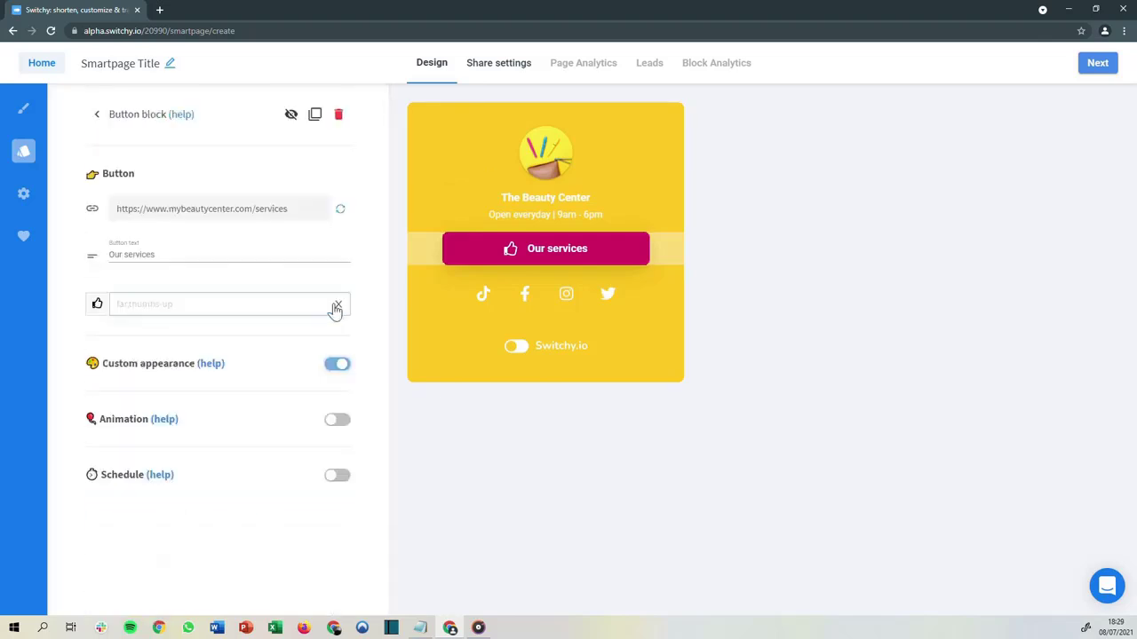
Try the button's animation and schedule options, switching each back off
{"action": "left_click", "coordinate": [333, 420]}
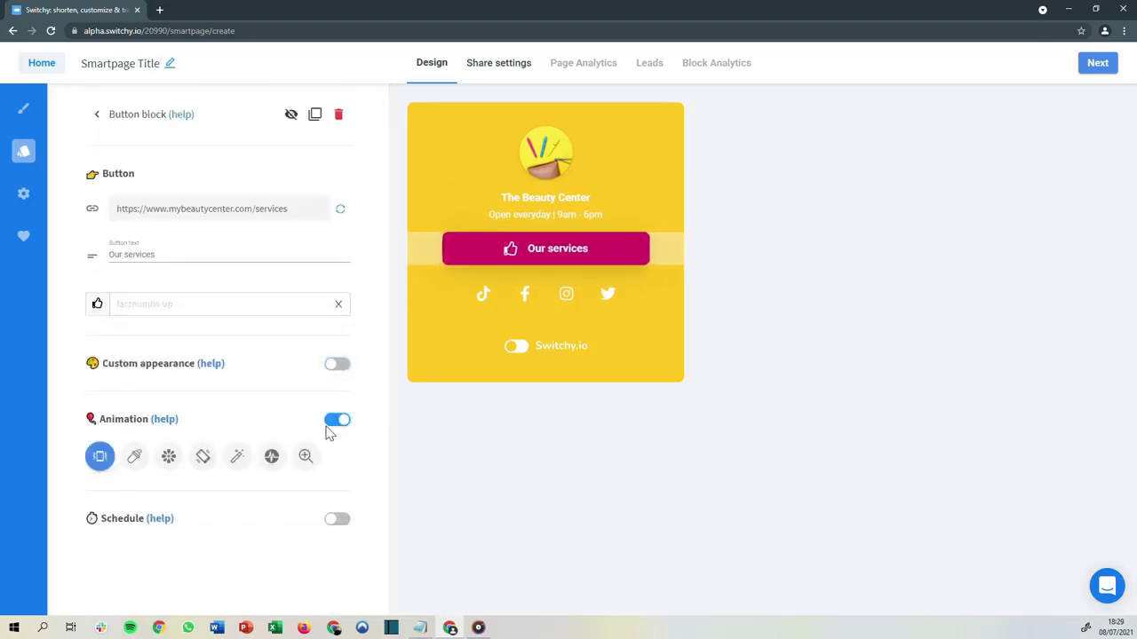
{"action": "left_click", "coordinate": [336, 421]}
{"action": "left_click", "coordinate": [336, 479]}
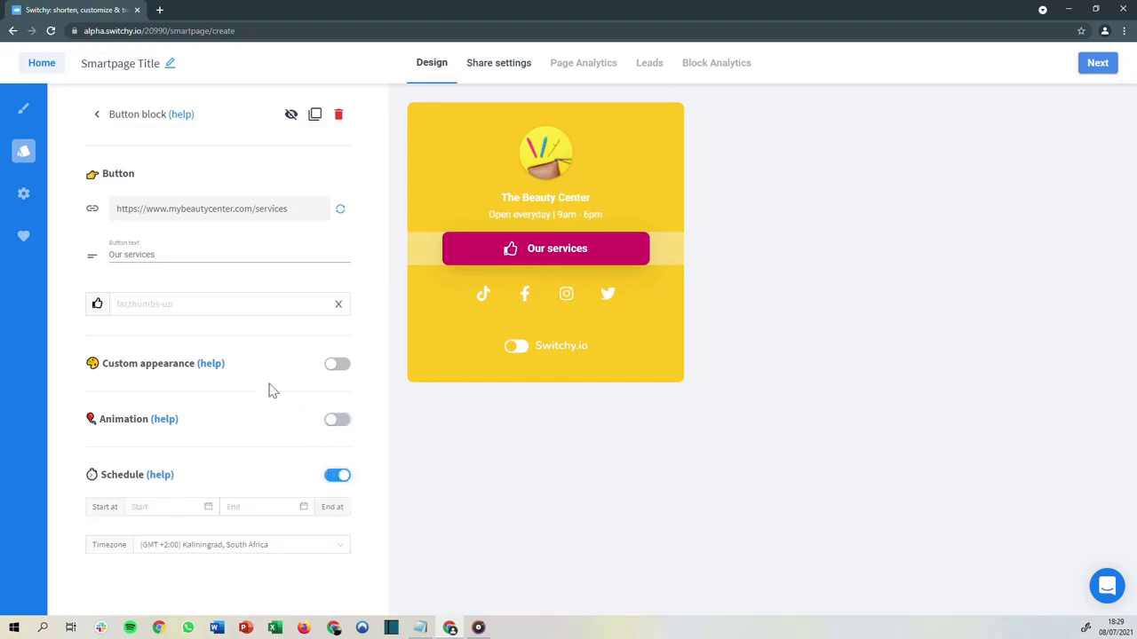
{"action": "left_click", "coordinate": [336, 474]}
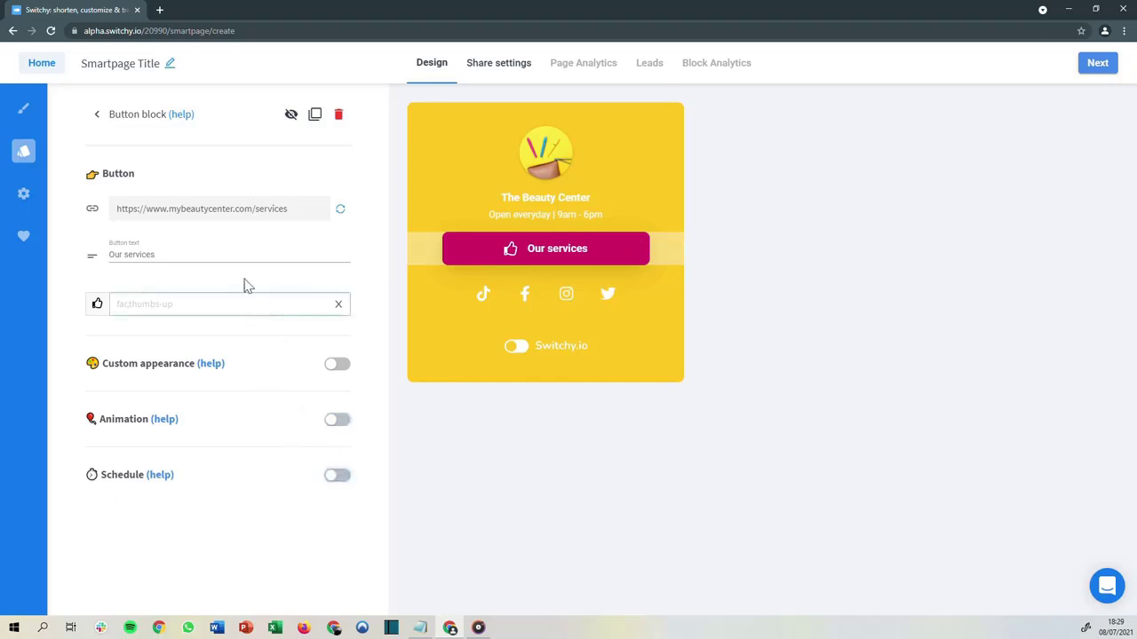
Add a new button block below the Our services button
{"action": "left_click", "coordinate": [24, 152]}
{"action": "left_click_drag", "start_coordinate": [124, 205], "coordinate": [453, 260]}
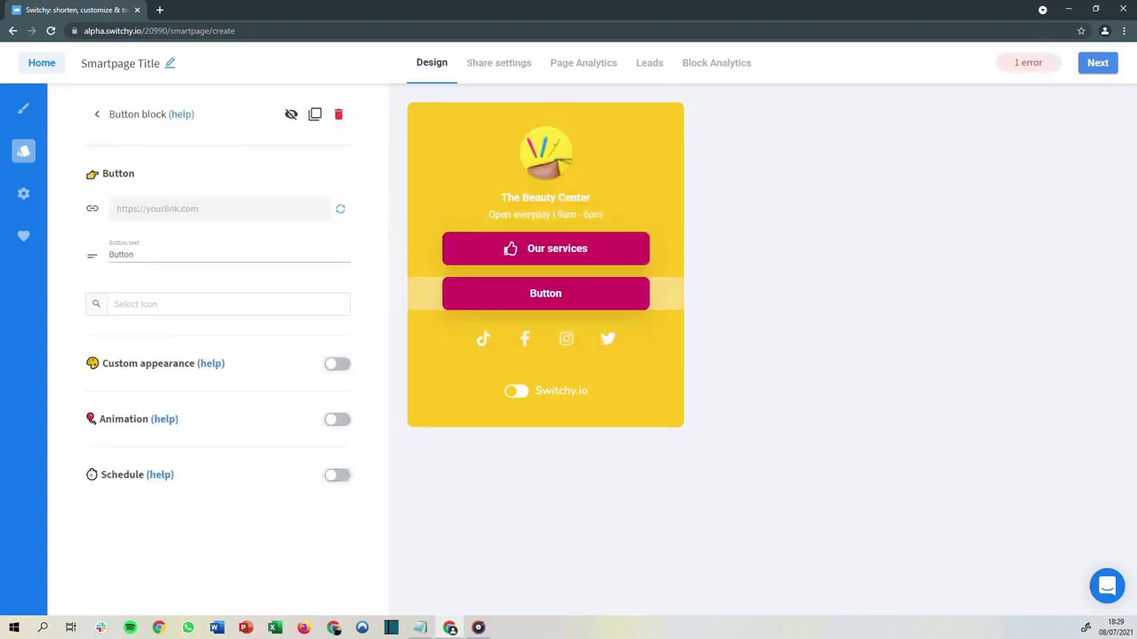
Set the new button's text to Book a massage
{"action": "key", "text": "alt+Tab"}
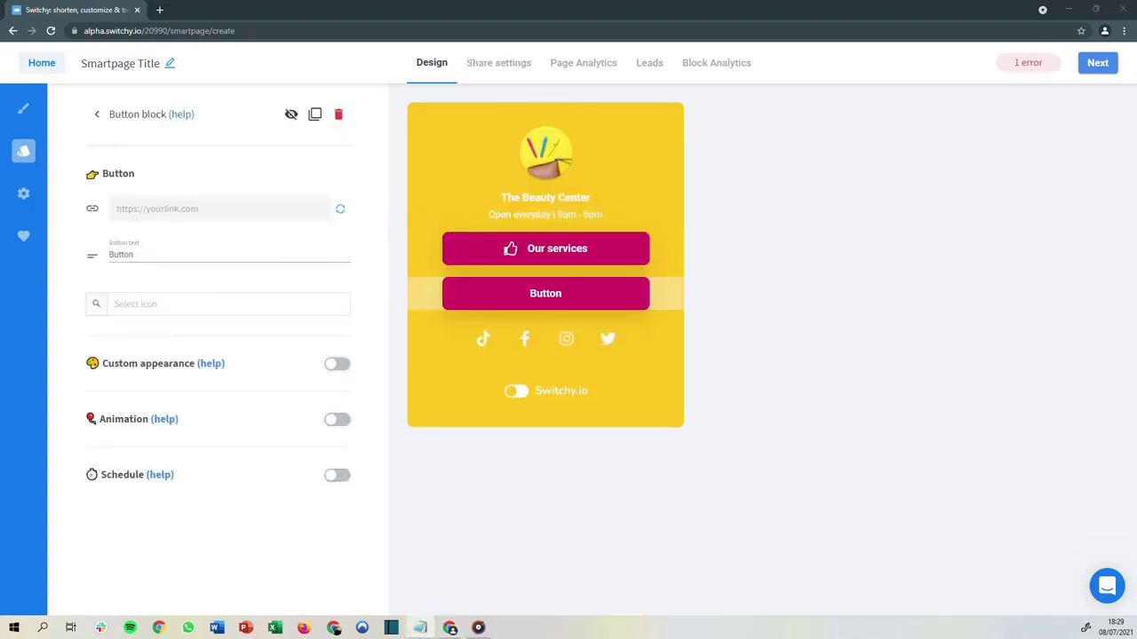
{"action": "left_click_drag", "start_coordinate": [147, 255], "coordinate": [92, 255]}
{"action": "type", "text": "Book a massage"}
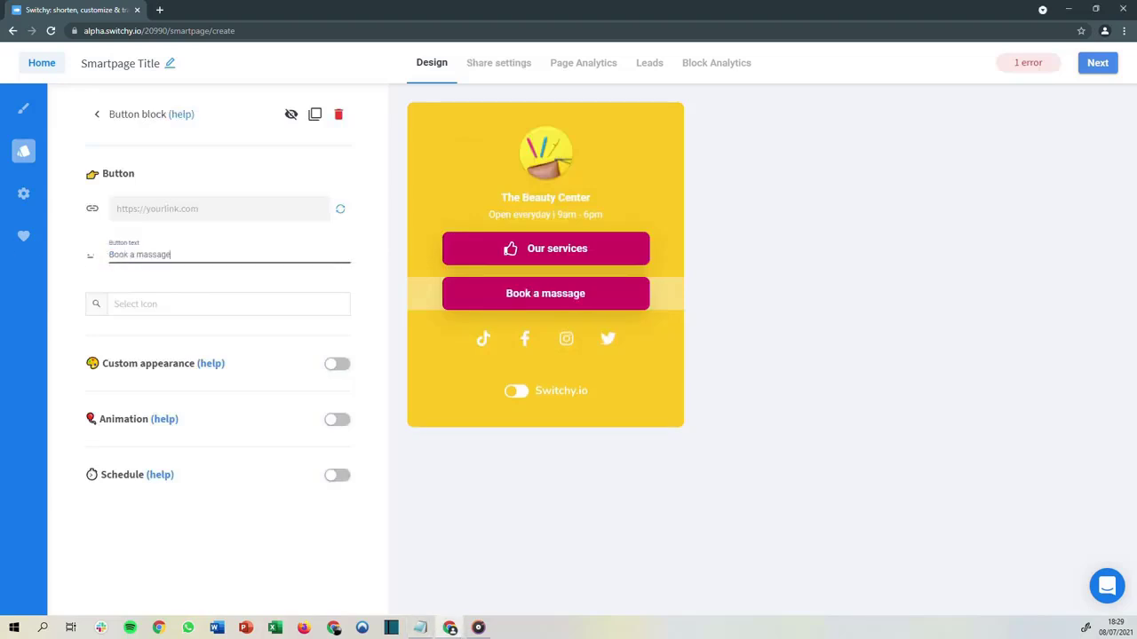
{"action": "key", "text": "alt+Tab"}
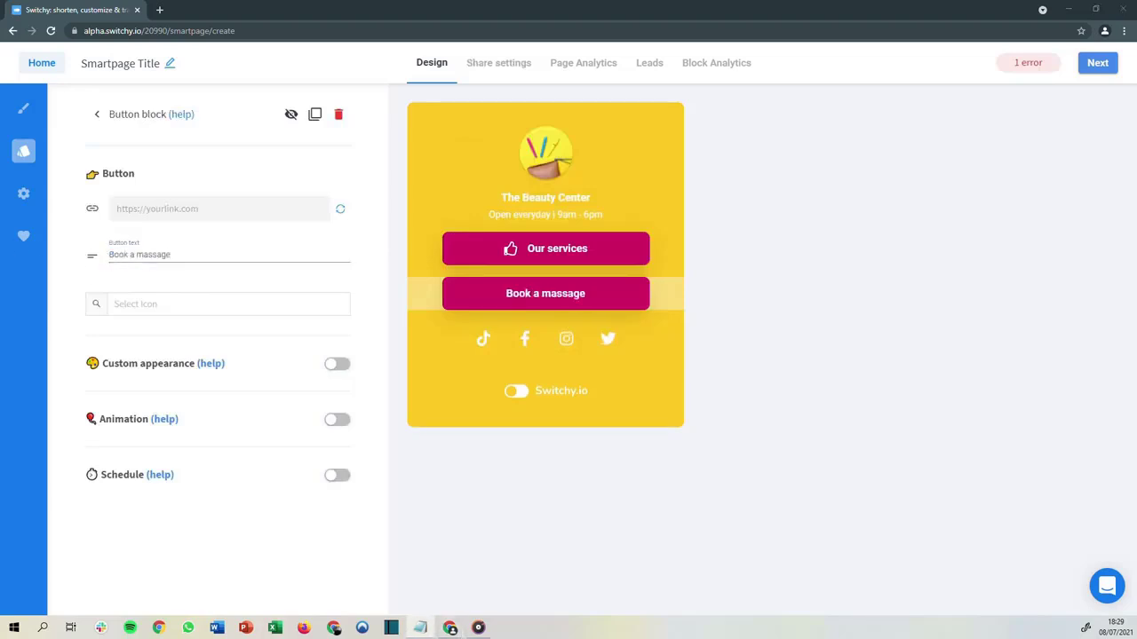
{"action": "left_click", "coordinate": [178, 209]}
{"action": "type", "text": "https://www.mybeautycenter.com/massage"}
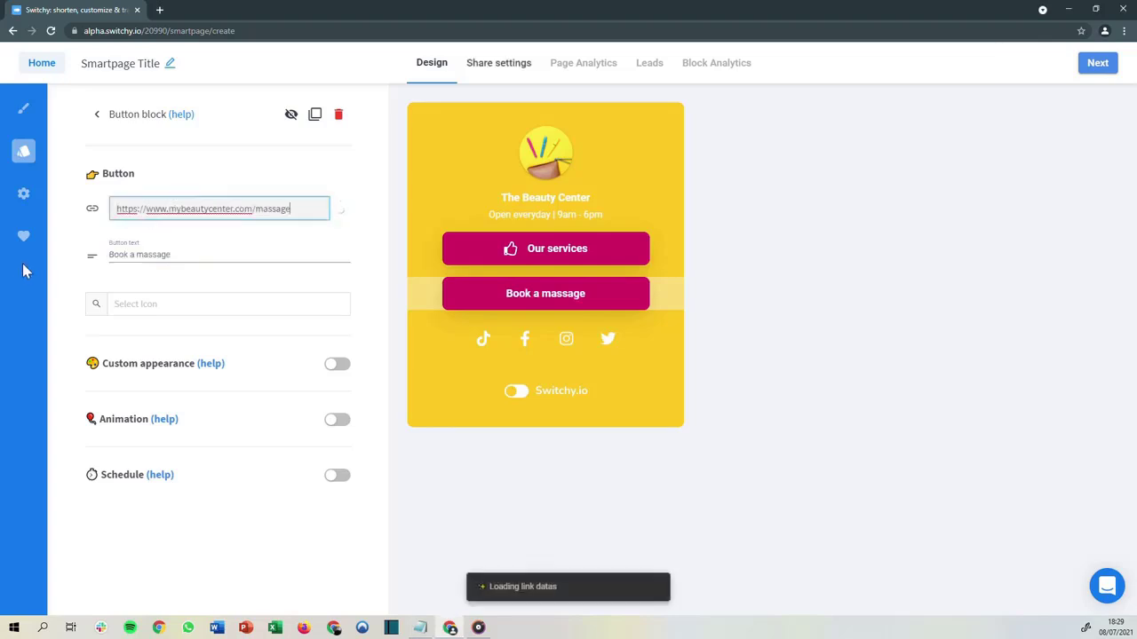
Search the icons for event and add the calendar icon to the button
{"action": "left_click", "coordinate": [134, 306]}
{"action": "type", "text": "event"}
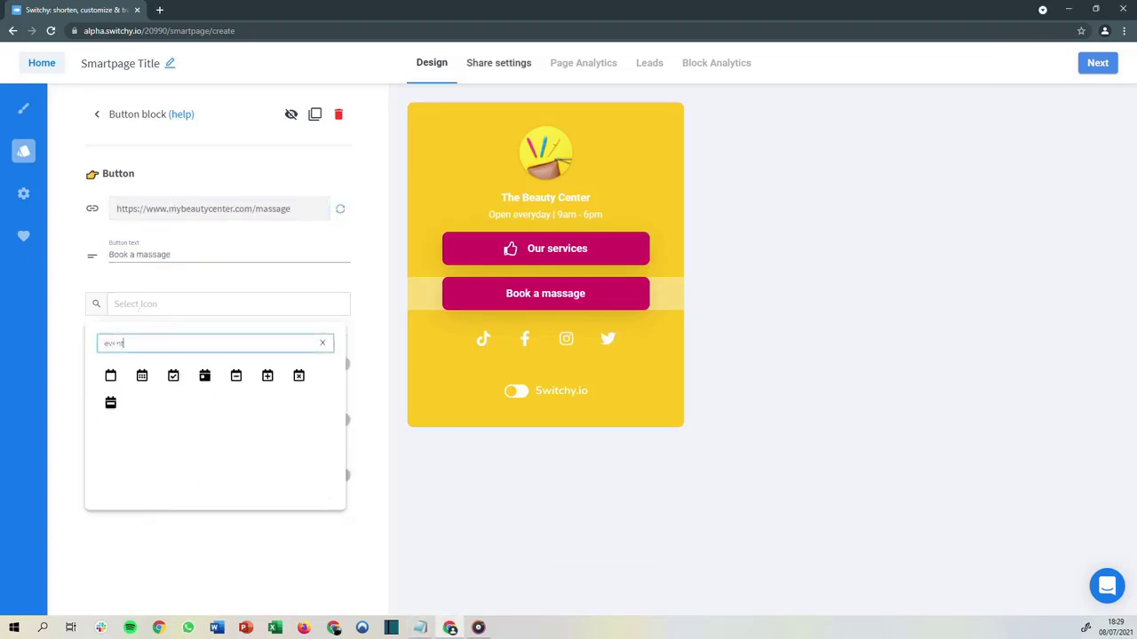
{"action": "left_click", "coordinate": [143, 375]}
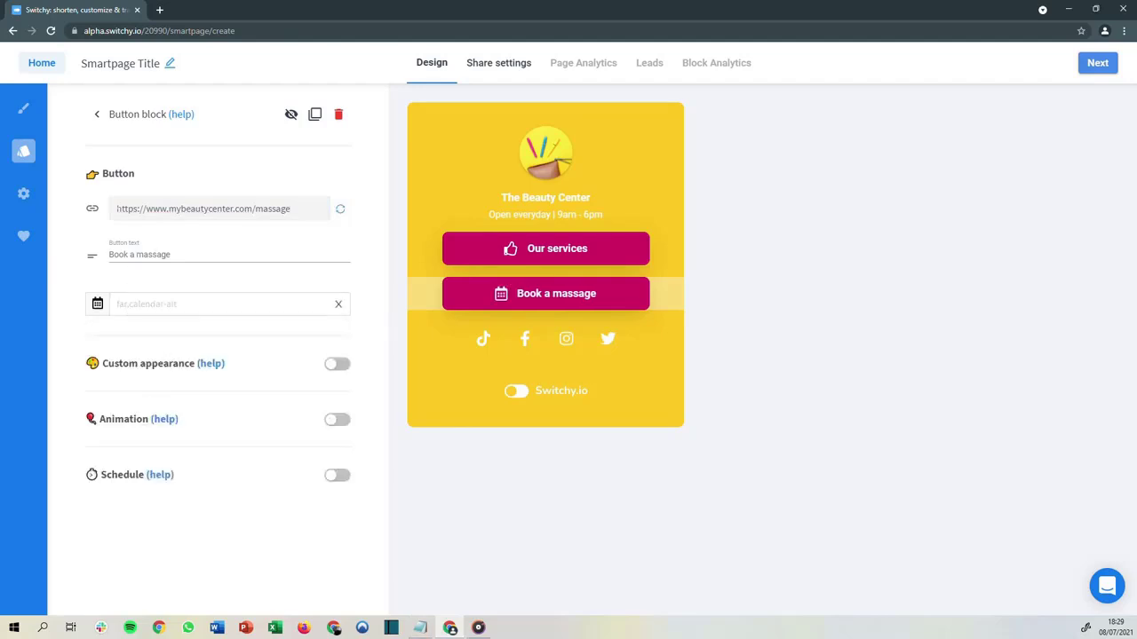
Add a card block between the Our services and Book a massage buttons
{"action": "left_click", "coordinate": [30, 156]}
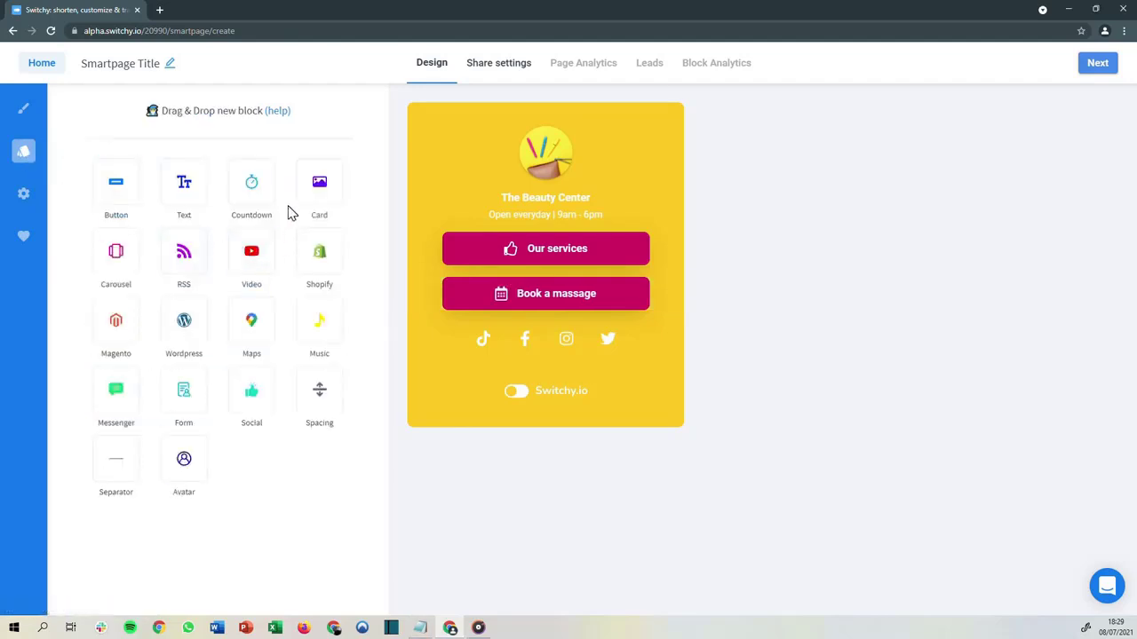
{"action": "left_click_drag", "start_coordinate": [297, 212], "coordinate": [406, 271]}
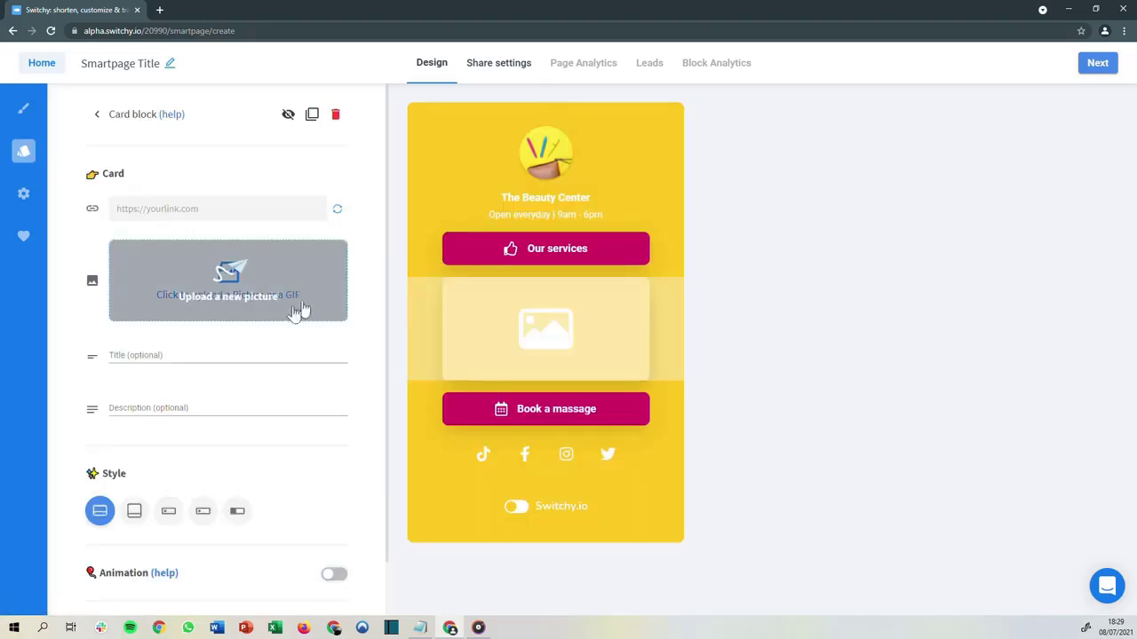
{"action": "key", "text": "alt+Tab"}
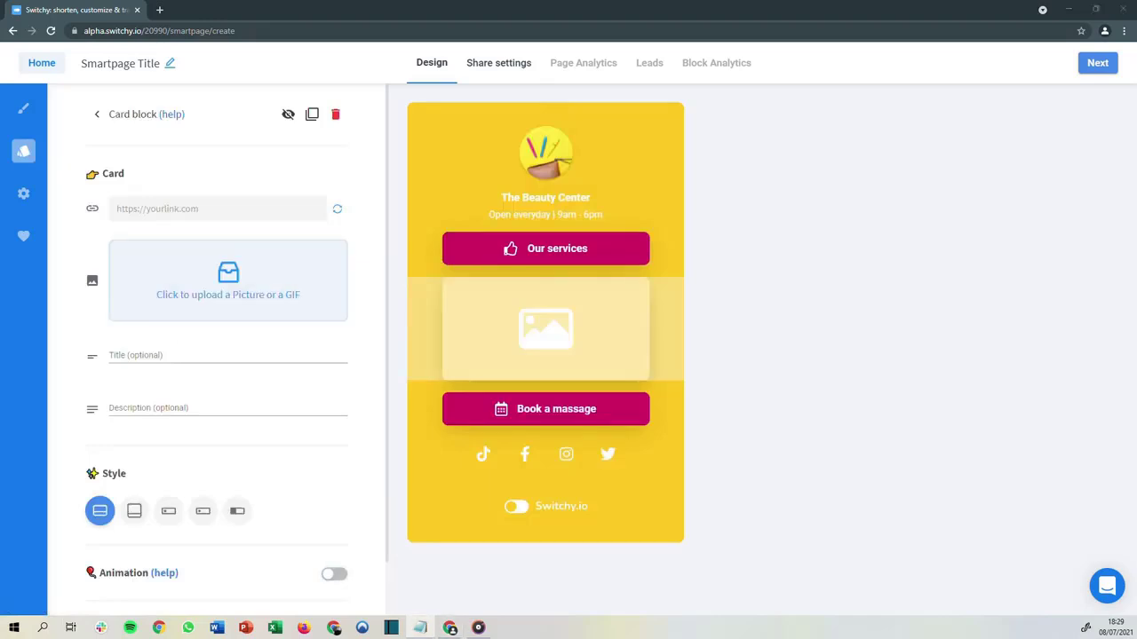
{"action": "left_click", "coordinate": [213, 209]}
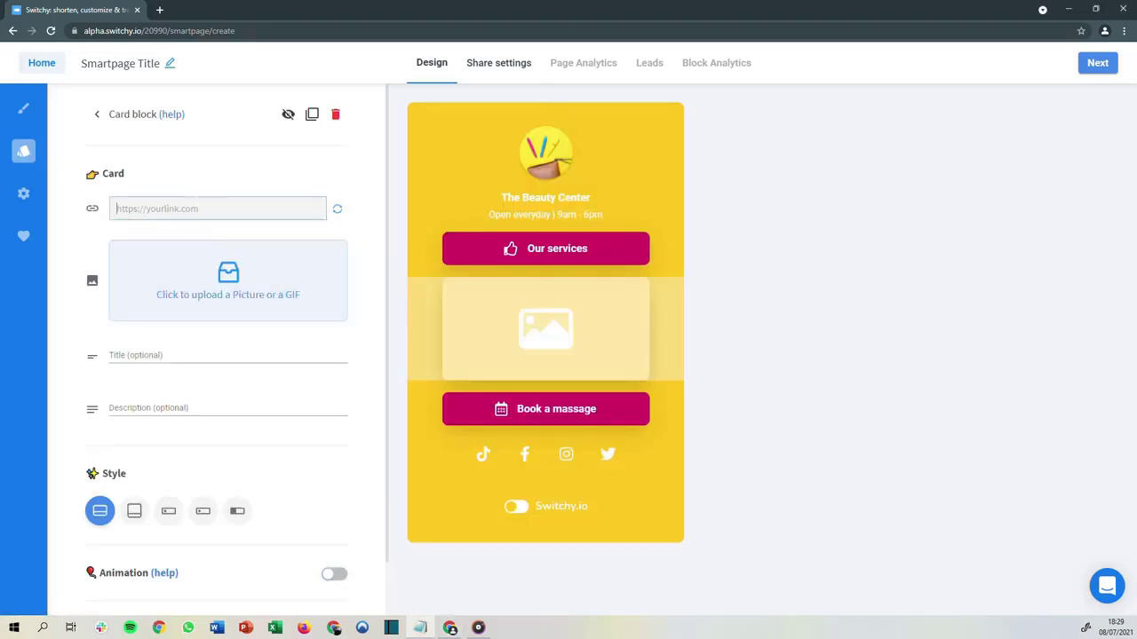
{"action": "type", "text": "https://www.treatwell.co.uk/treatment/classic-facials/"}
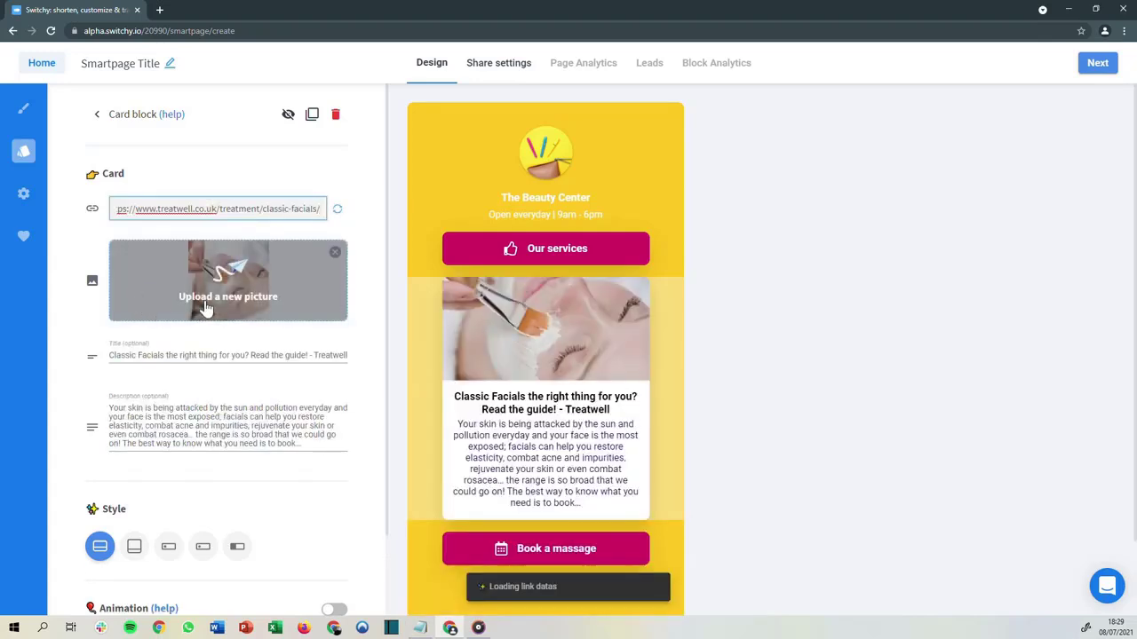
Shorten the card title to Classic Facials and replace its description with $50.00
{"action": "left_click_drag", "start_coordinate": [347, 355], "coordinate": [165, 355]}
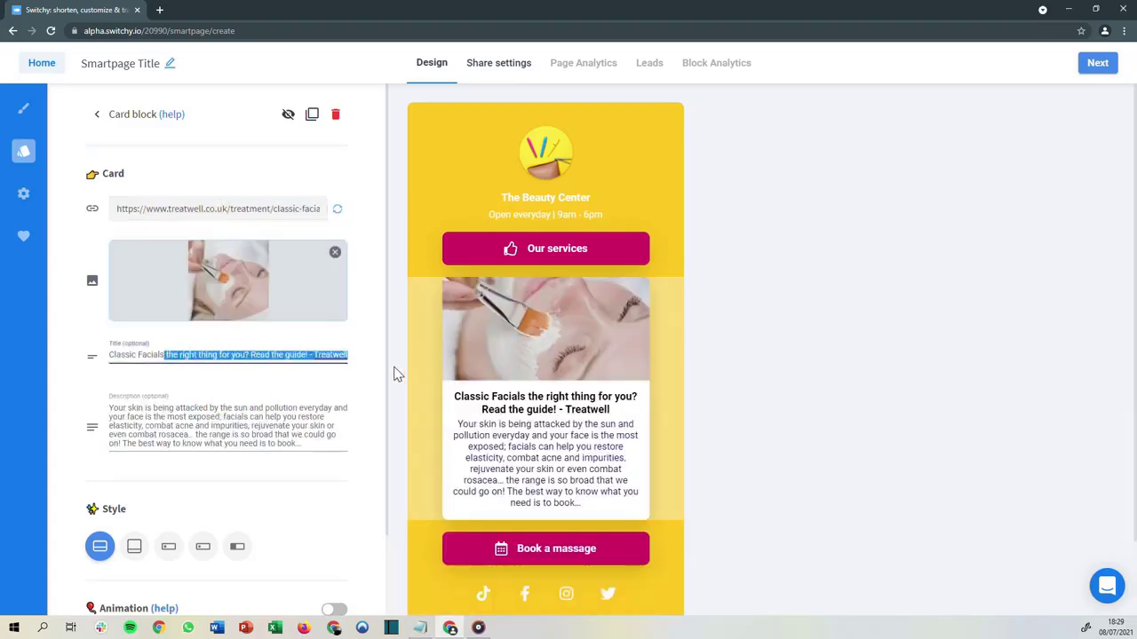
{"action": "key", "text": "BackSpace"}
{"action": "key", "text": "alt+Tab"}
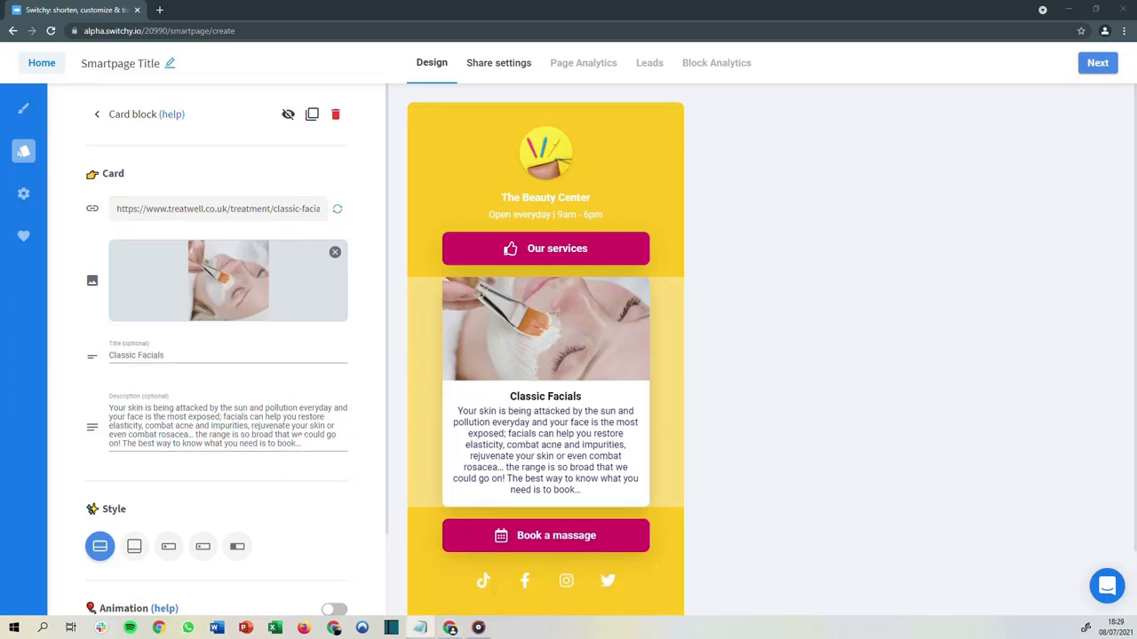
{"action": "left_click_drag", "start_coordinate": [302, 444], "coordinate": [110, 405]}
{"action": "type", "text": "$50.00"}
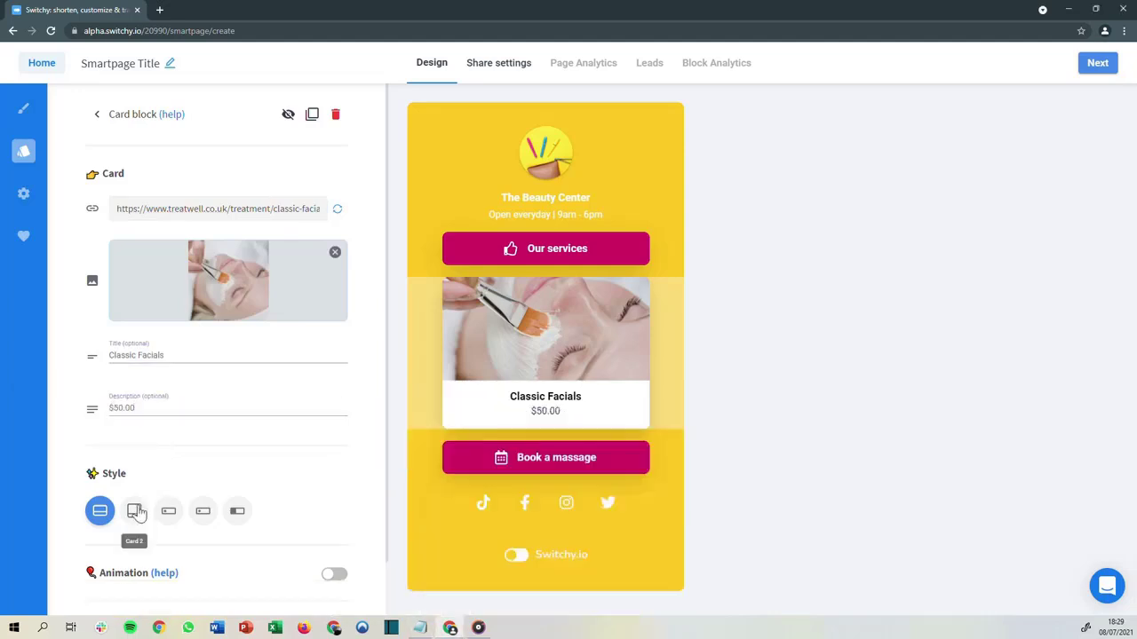
Try the card's alternative styles and return to the first style
{"action": "left_click", "coordinate": [134, 510]}
{"action": "left_click", "coordinate": [168, 511]}
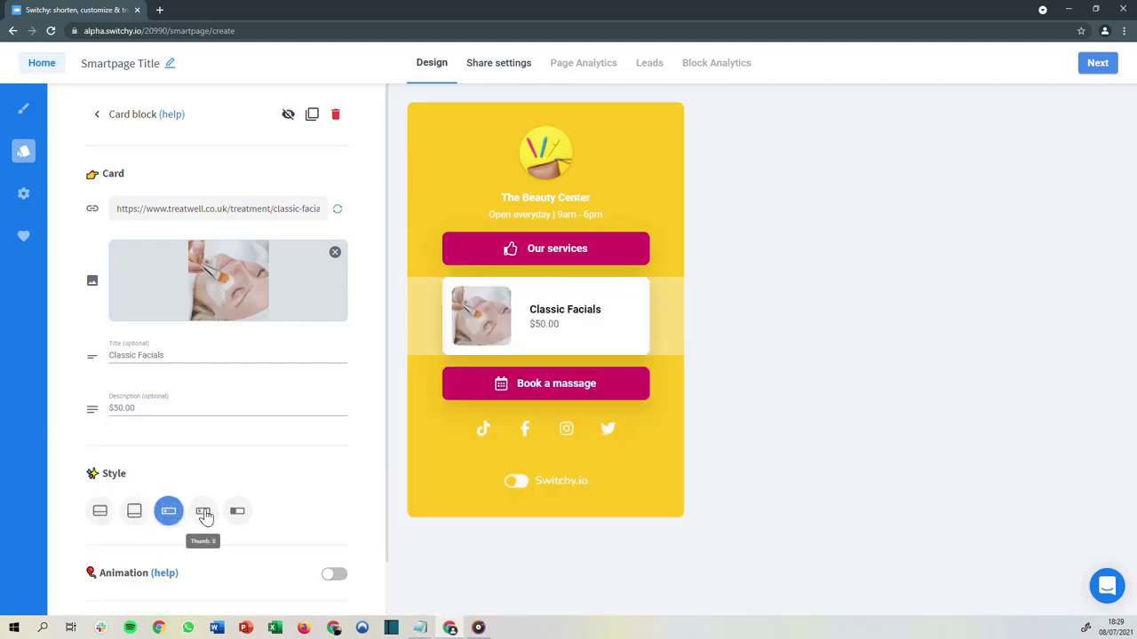
{"action": "left_click", "coordinate": [102, 514]}
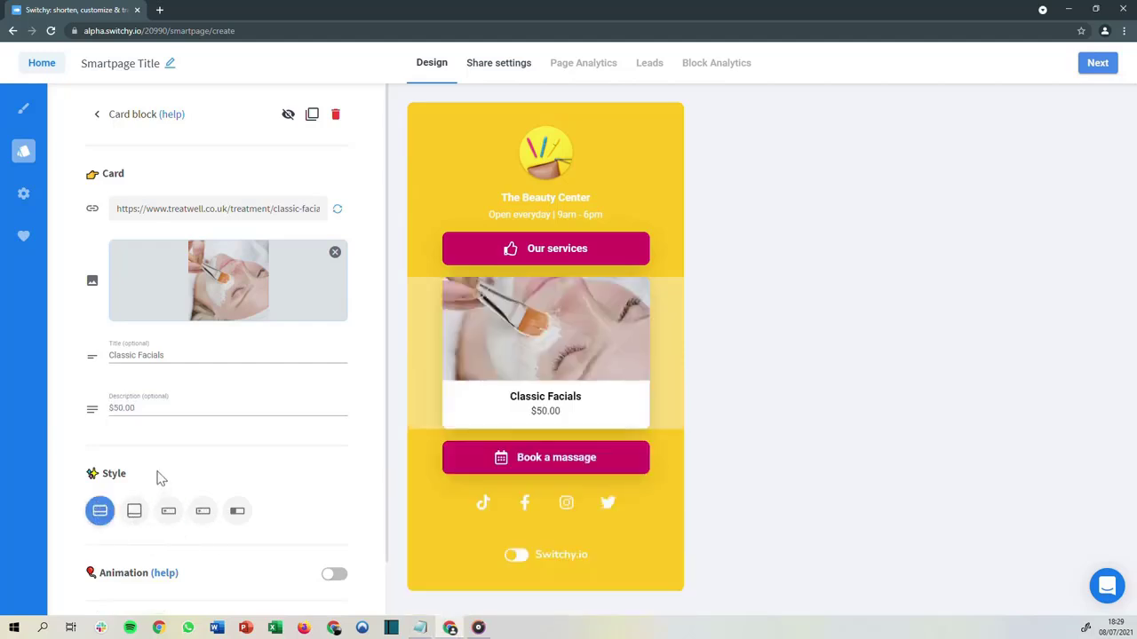
Add a video block below the Book a massage button
{"action": "left_click", "coordinate": [29, 158]}
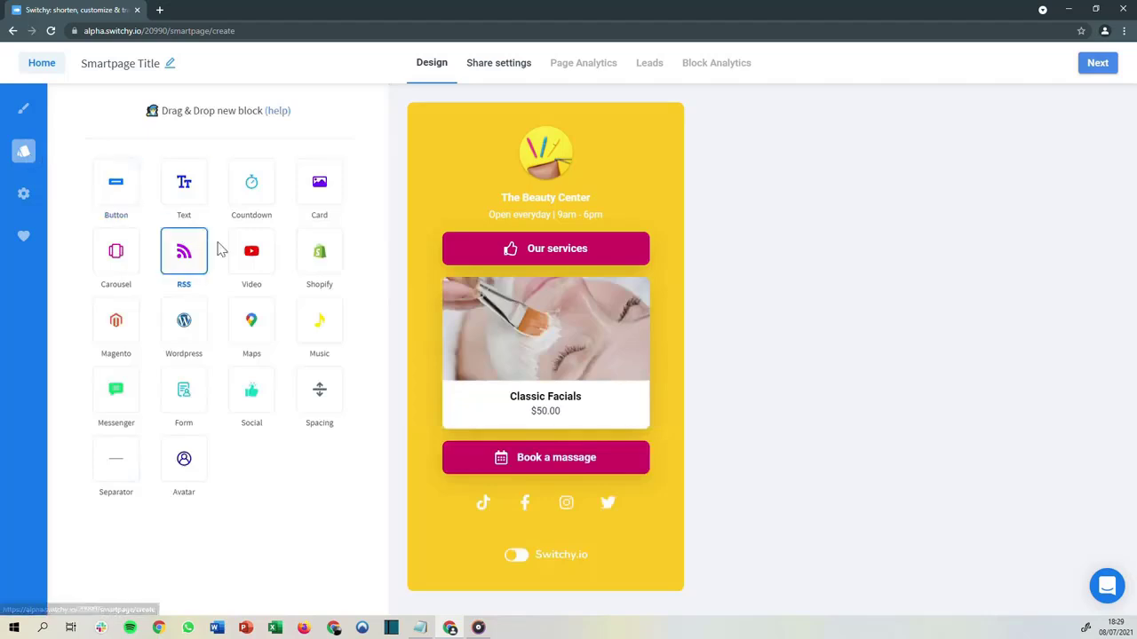
{"action": "left_click_drag", "start_coordinate": [251, 253], "coordinate": [449, 471]}
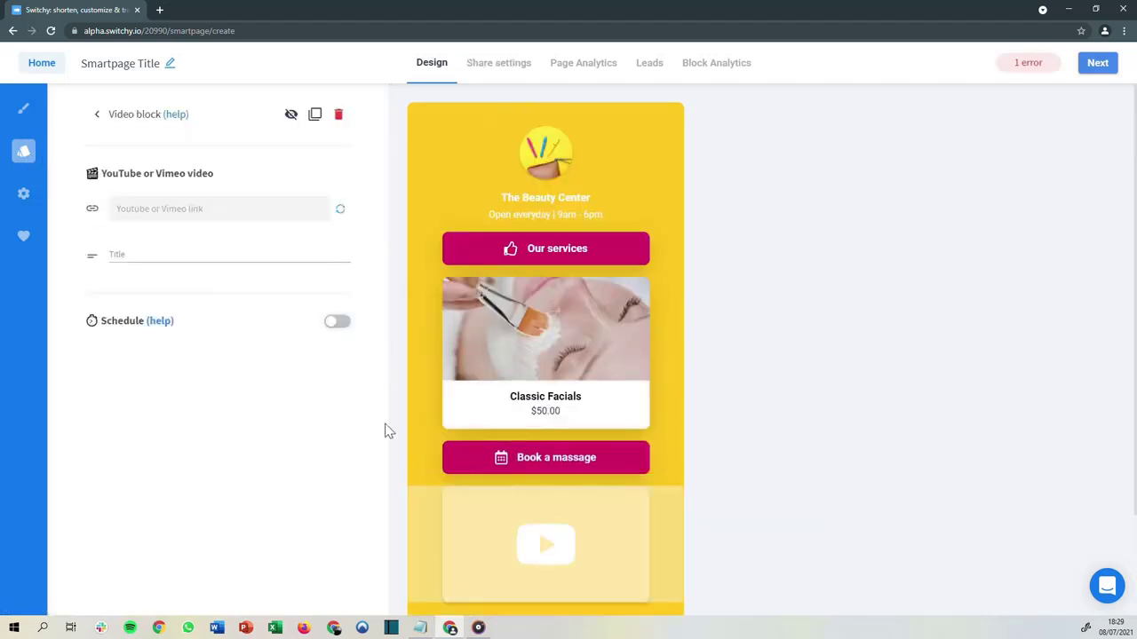
{"action": "key", "text": "alt+Tab"}
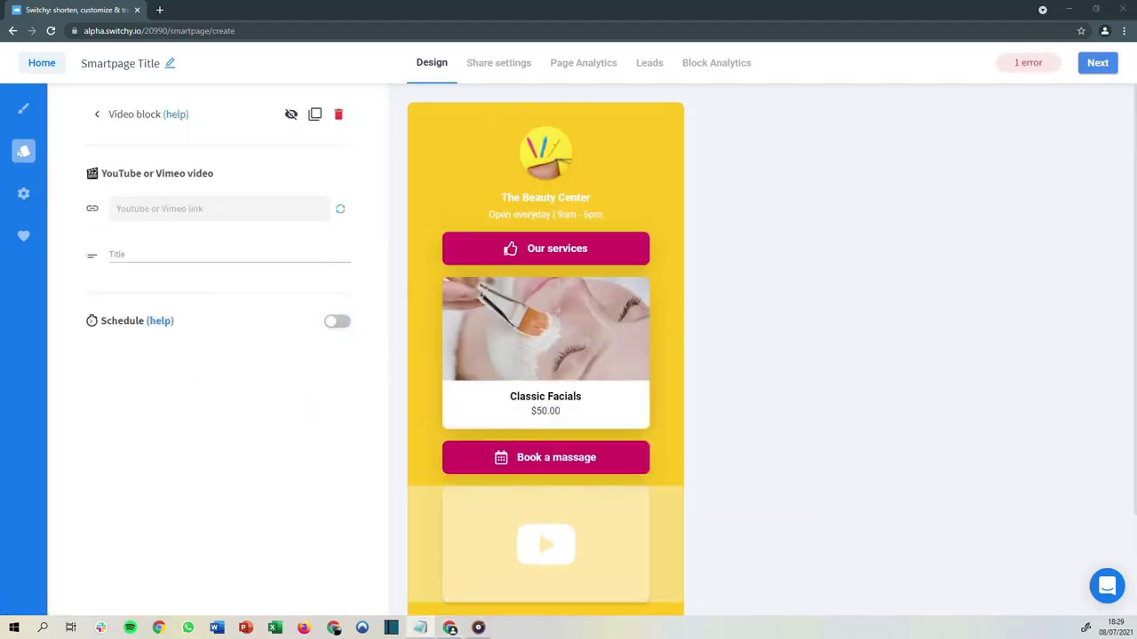
{"action": "key", "text": "alt+Tab"}
{"action": "type", "text": "https://www.youtube.com/watch?v=ebfGKRCvgqU"}
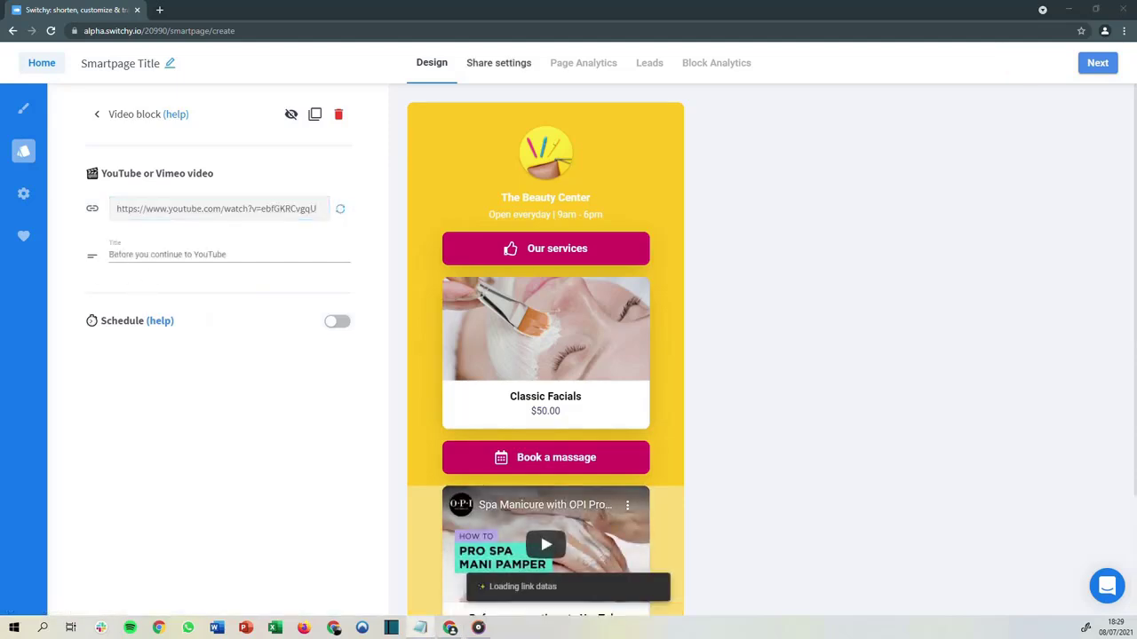
Set the video title to Reproduce the experience at home
{"action": "left_click_drag", "start_coordinate": [237, 256], "coordinate": [103, 256]}
{"action": "type", "text": "Reproduce the experience at home"}
{"action": "left_click", "coordinate": [217, 310]}
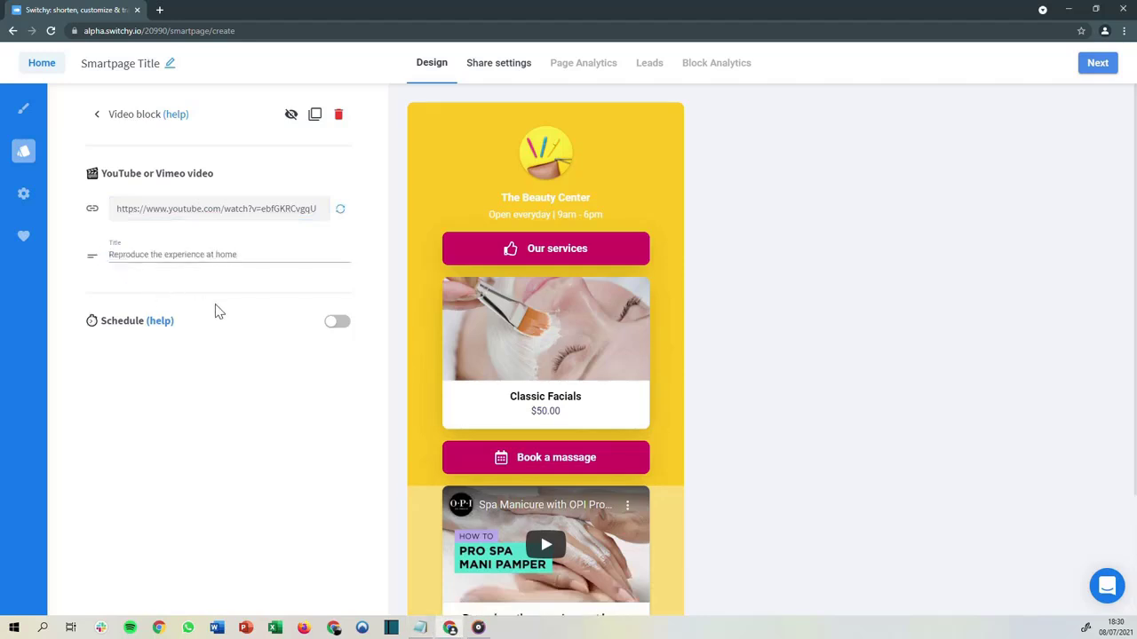
Add a messenger block at the top of the page, above the Our services button
{"action": "left_click", "coordinate": [28, 154]}
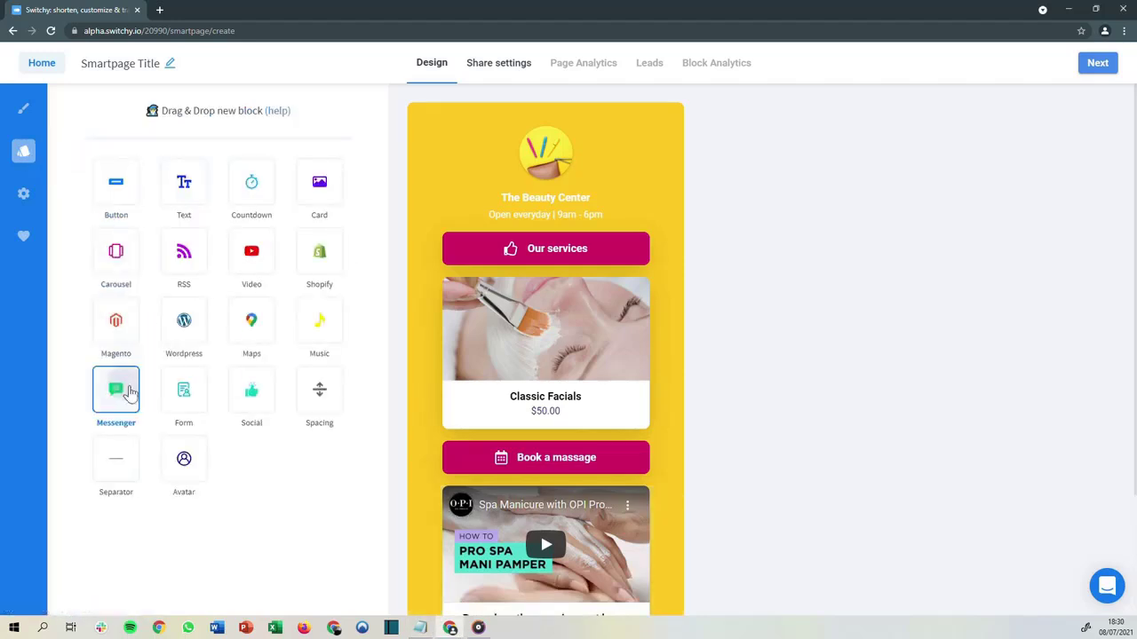
{"action": "left_click_drag", "start_coordinate": [129, 392], "coordinate": [454, 191]}
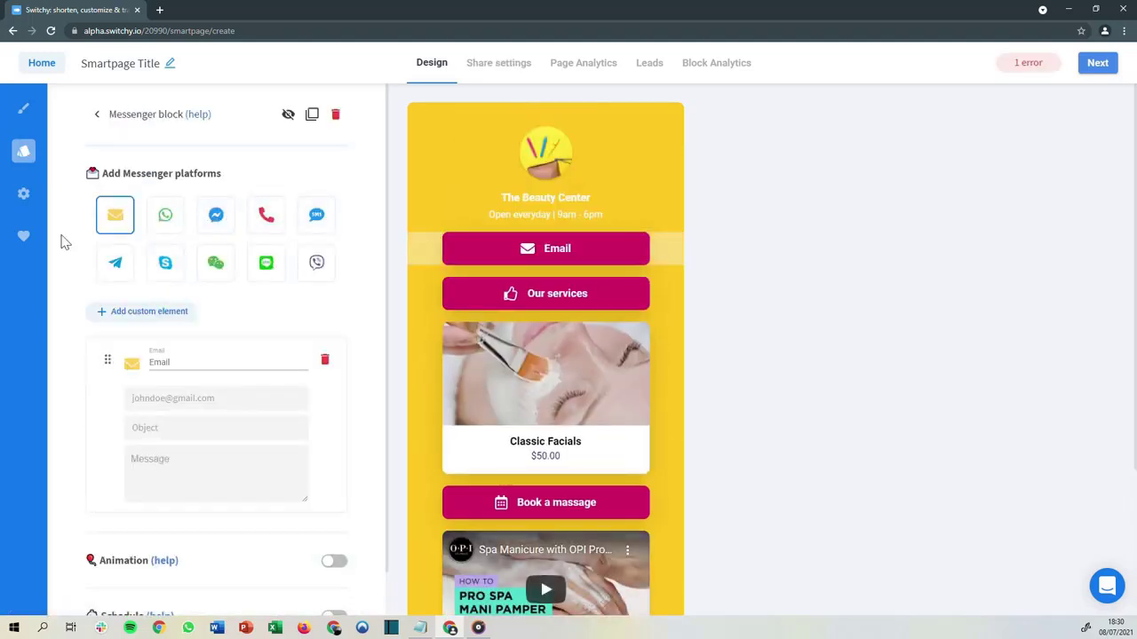
Add WhatsApp and Call platforms to the messenger block alongside Email
{"action": "left_click", "coordinate": [166, 216]}
{"action": "left_click", "coordinate": [268, 218]}
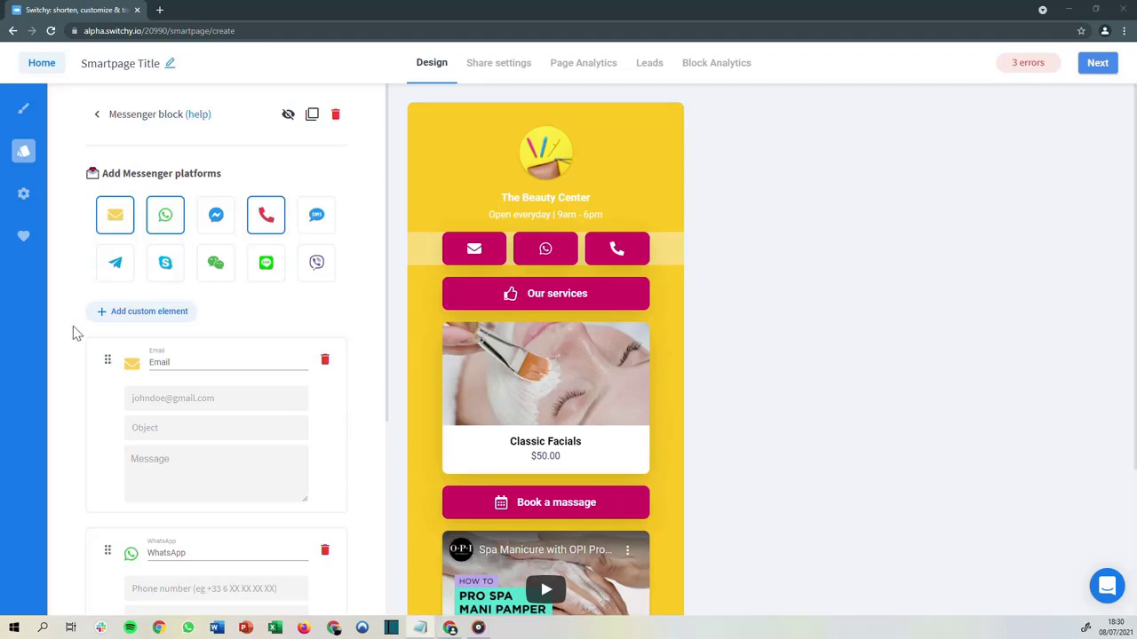
Enter the beauty center's contact e-mail address in the Email element
{"action": "left_click", "coordinate": [169, 398]}
Set the email object to Reservation and the message to Hello, I would like to make a reservation..
{"action": "key", "text": "alt+Tab"}
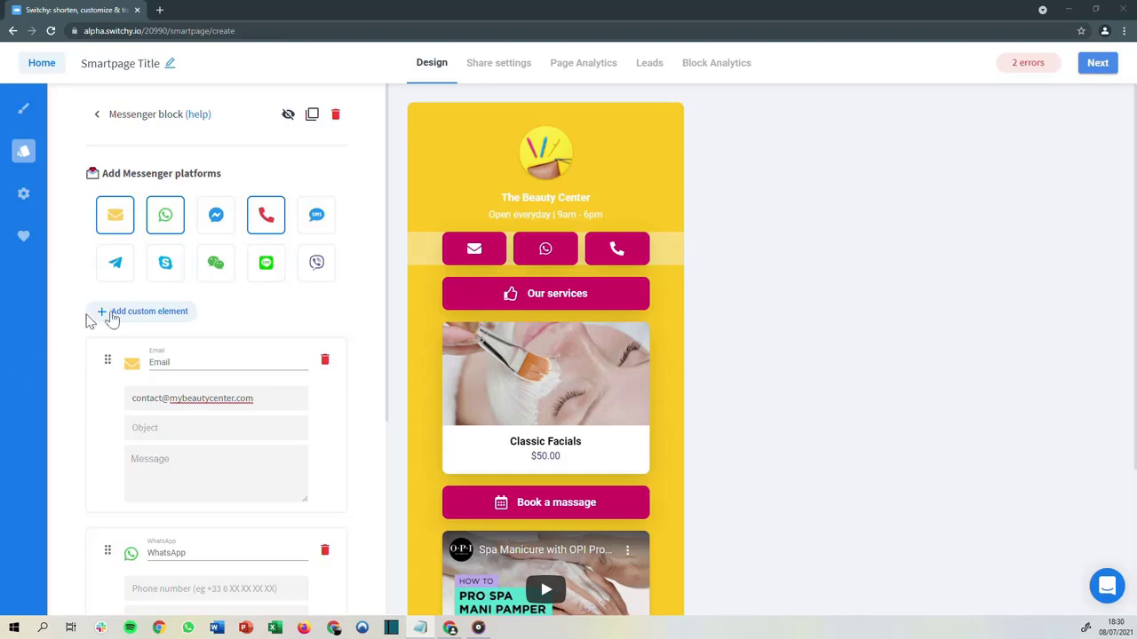
{"action": "left_click", "coordinate": [173, 428]}
{"action": "type", "text": "Reservation"}
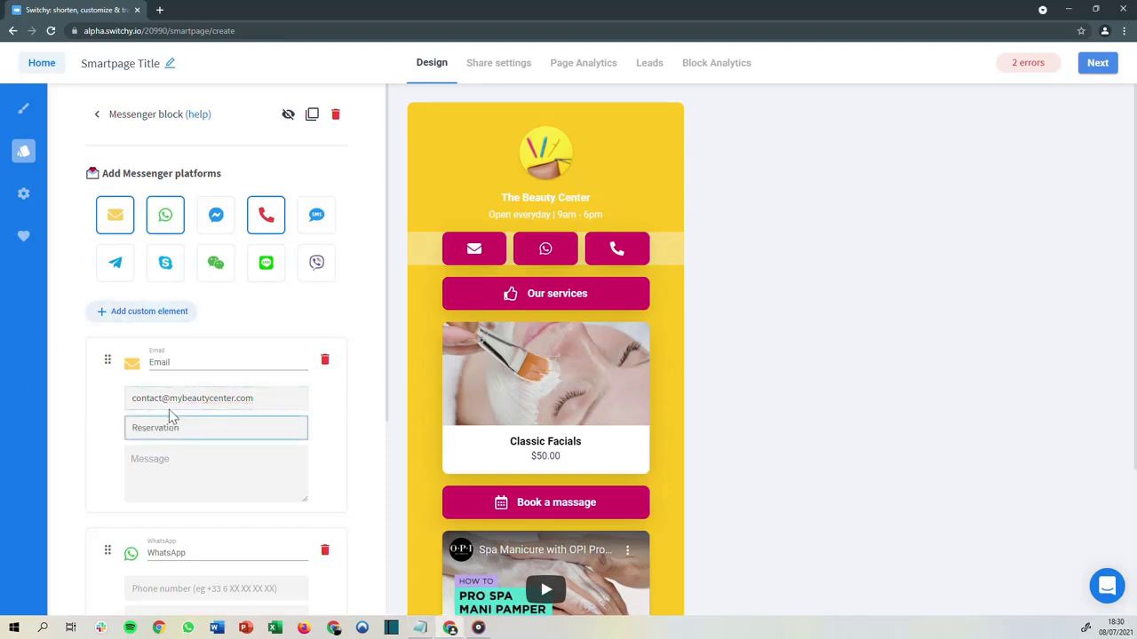
{"action": "scroll", "coordinate": [172, 418], "scroll_direction": "down", "scroll_amount": 2}
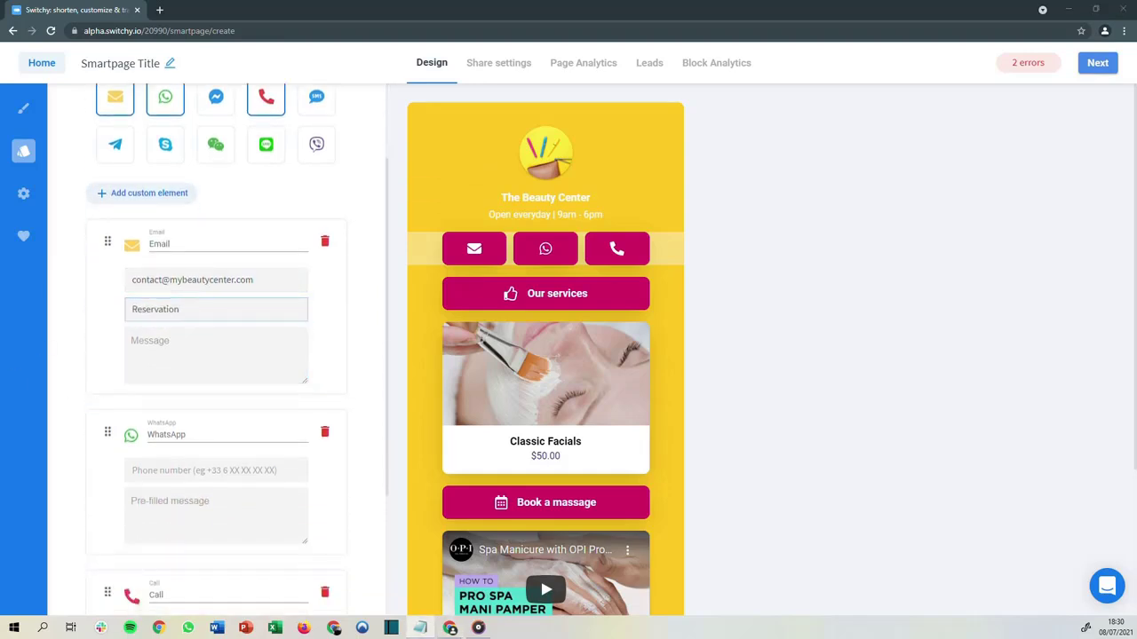
{"action": "left_click", "coordinate": [171, 355]}
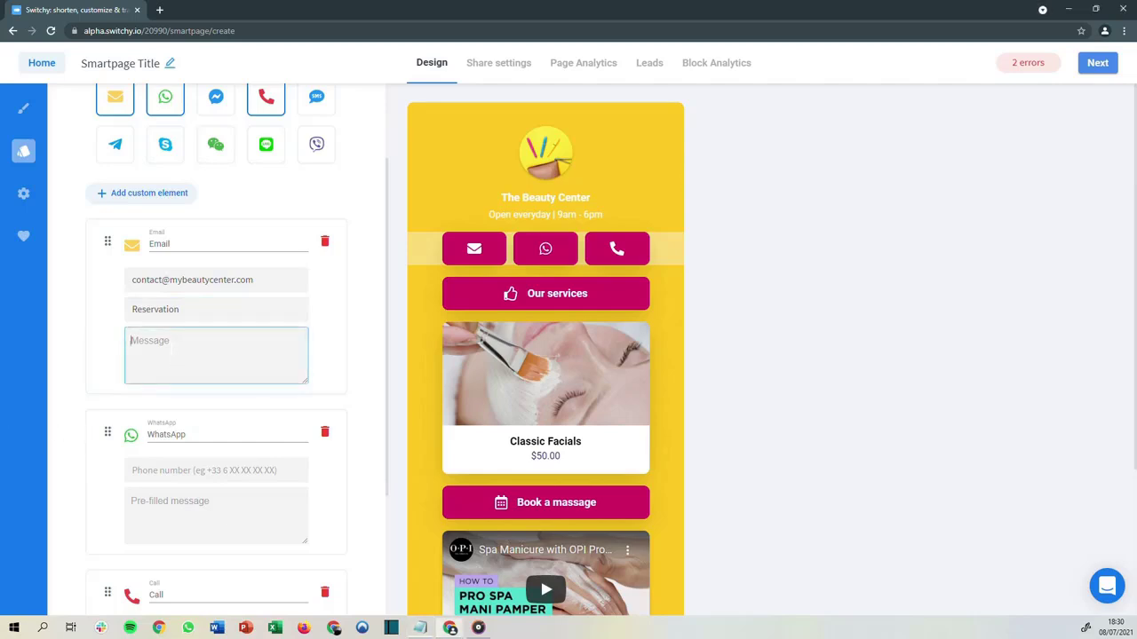
{"action": "type", "text": "Hello, I would like to make a reservation..."}
Enter the beauty center's phone number in both the WhatsApp and Call elements
{"action": "key", "text": "alt+Tab"}
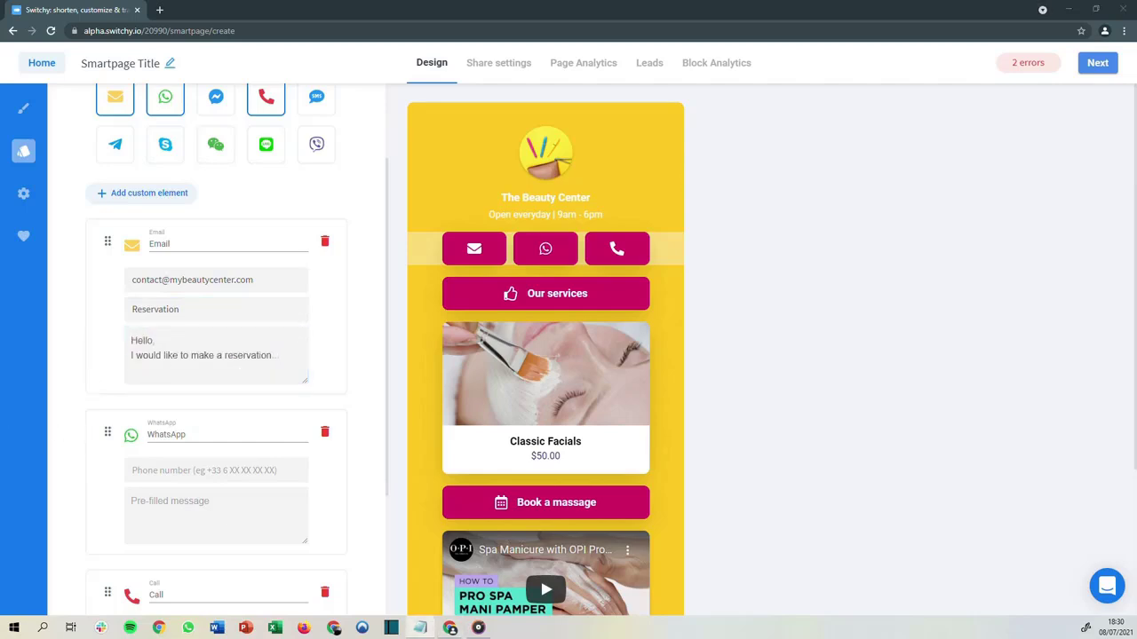
{"action": "left_click", "coordinate": [134, 470]}
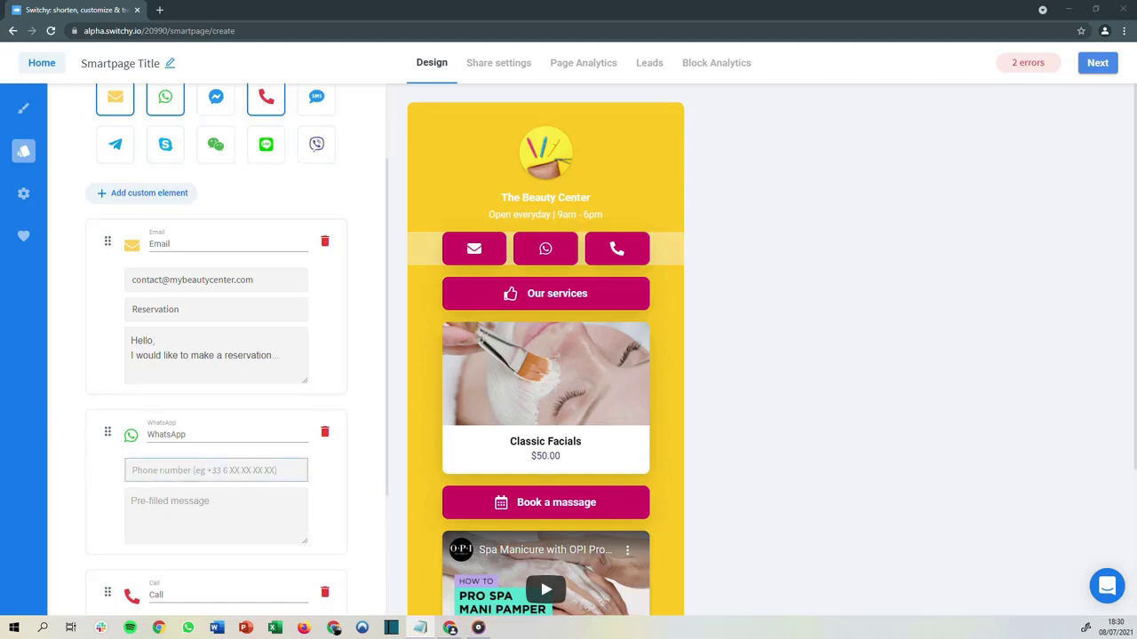
{"action": "key", "text": "ctrl+v"}
{"action": "scroll", "coordinate": [236, 452], "scroll_direction": "down", "scroll_amount": 2}
{"action": "left_click", "coordinate": [213, 453]}
{"action": "key", "text": "ctrl+v"}
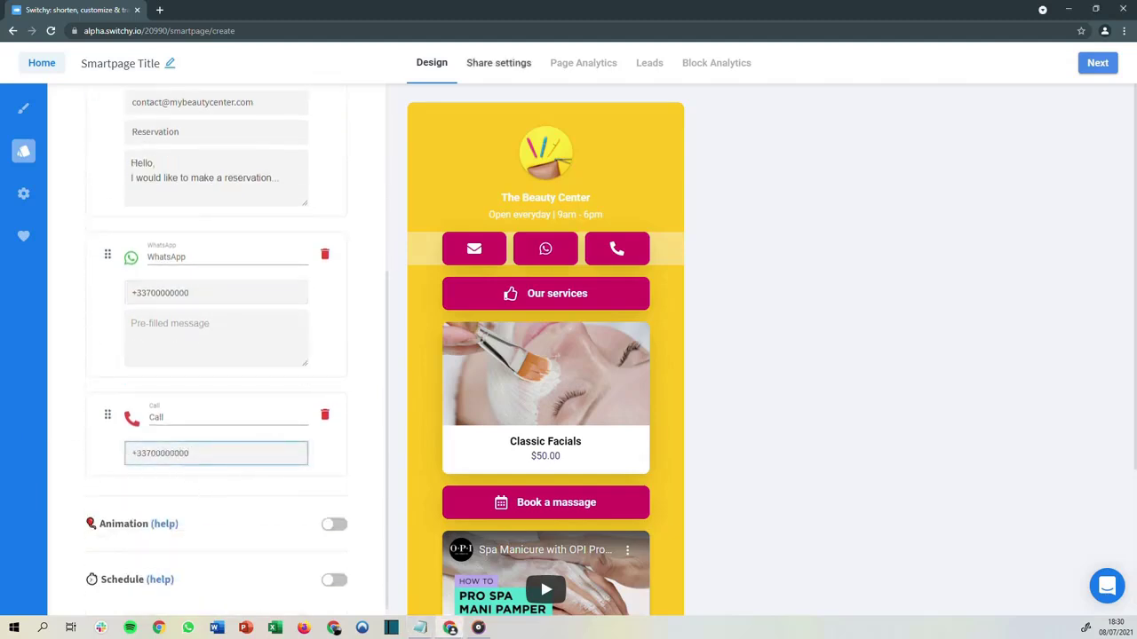
Paste the reservation message into the WhatsApp element's pre-filled message field
{"action": "key", "text": "alt+Tab"}
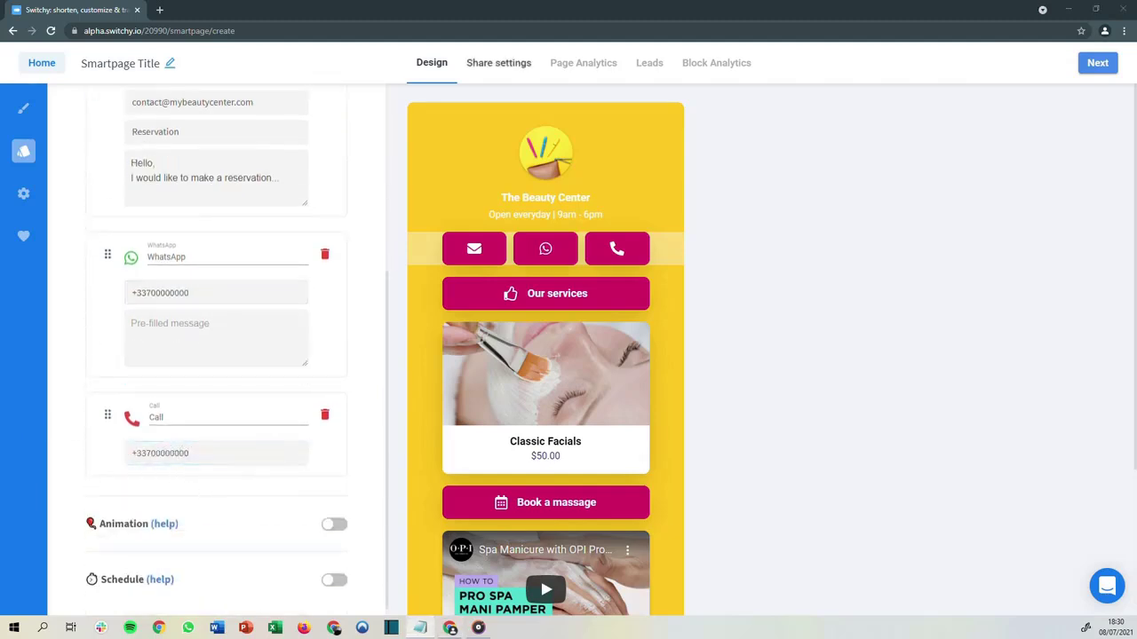
{"action": "left_click", "coordinate": [211, 341]}
{"action": "type", "text": "I would like to make a reservation..."}
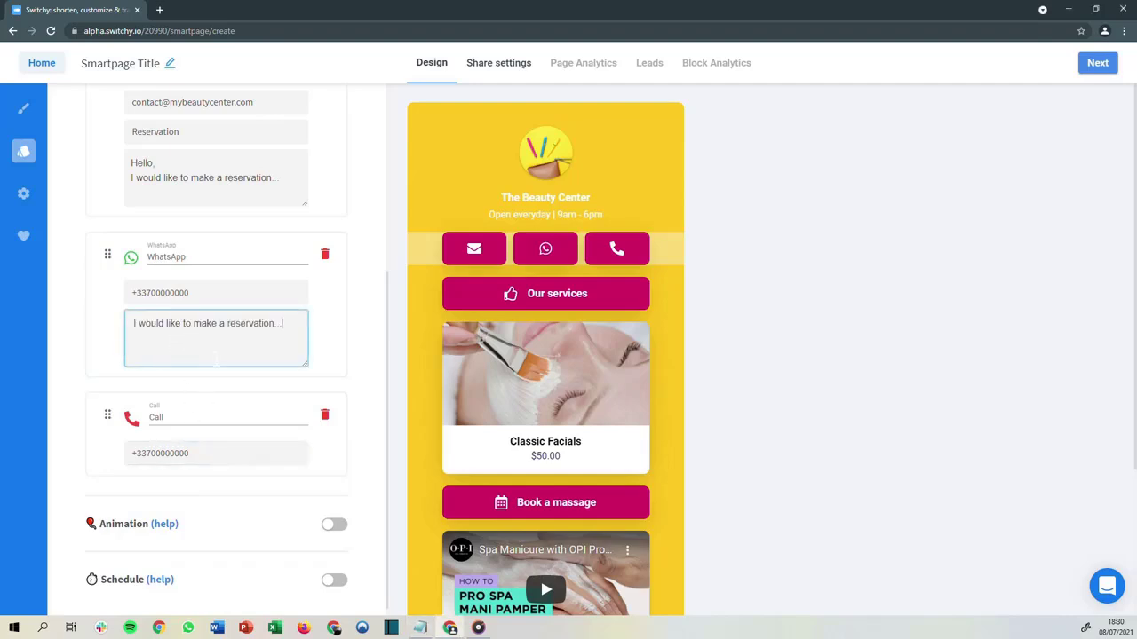
Open the social block at the page bottom and remove TikTok from its platforms
{"action": "scroll", "coordinate": [343, 416], "scroll_direction": "up", "scroll_amount": 2}
{"action": "scroll", "coordinate": [455, 450], "scroll_direction": "down", "scroll_amount": 1}
{"action": "scroll", "coordinate": [455, 451], "scroll_direction": "down", "scroll_amount": 2}
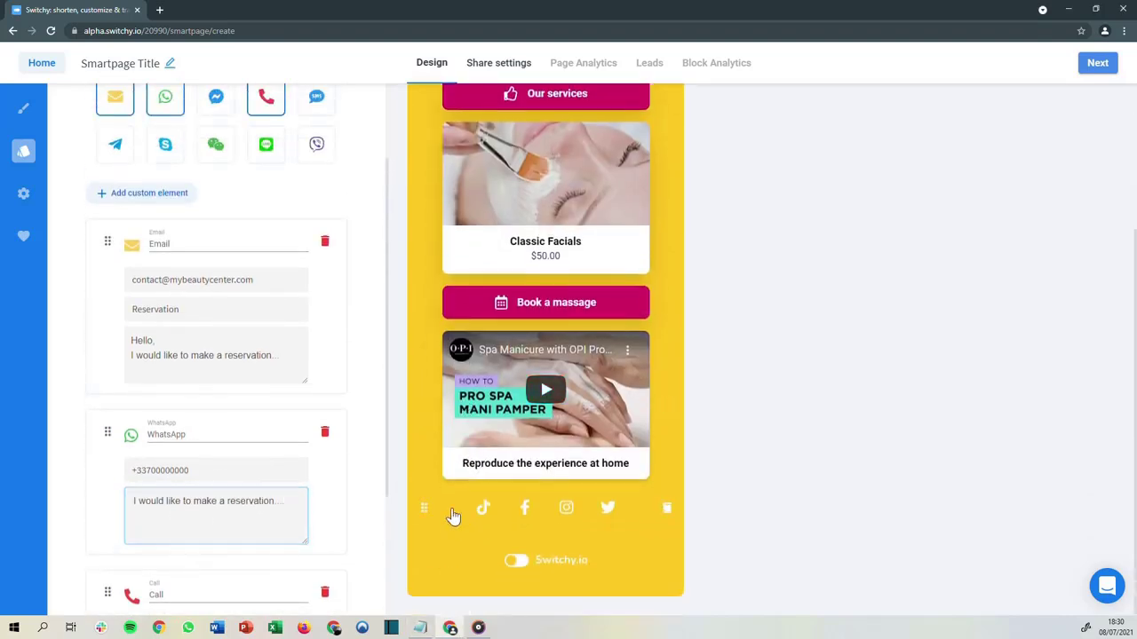
{"action": "left_click", "coordinate": [451, 515]}
{"action": "scroll", "coordinate": [293, 302], "scroll_direction": "up", "scroll_amount": 1}
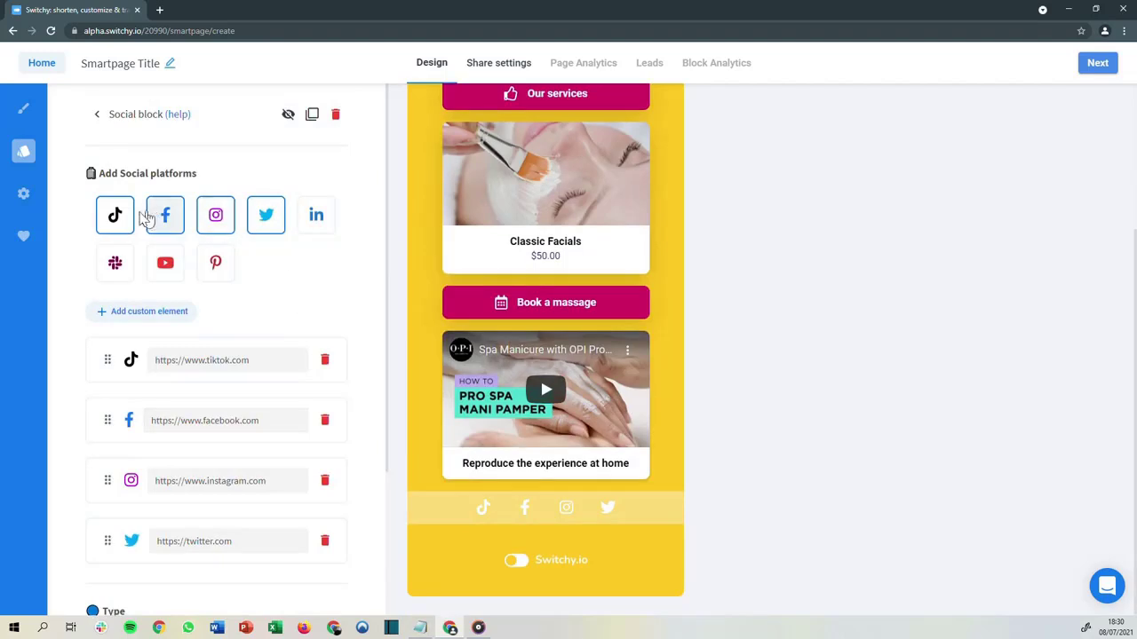
{"action": "left_click", "coordinate": [116, 214]}
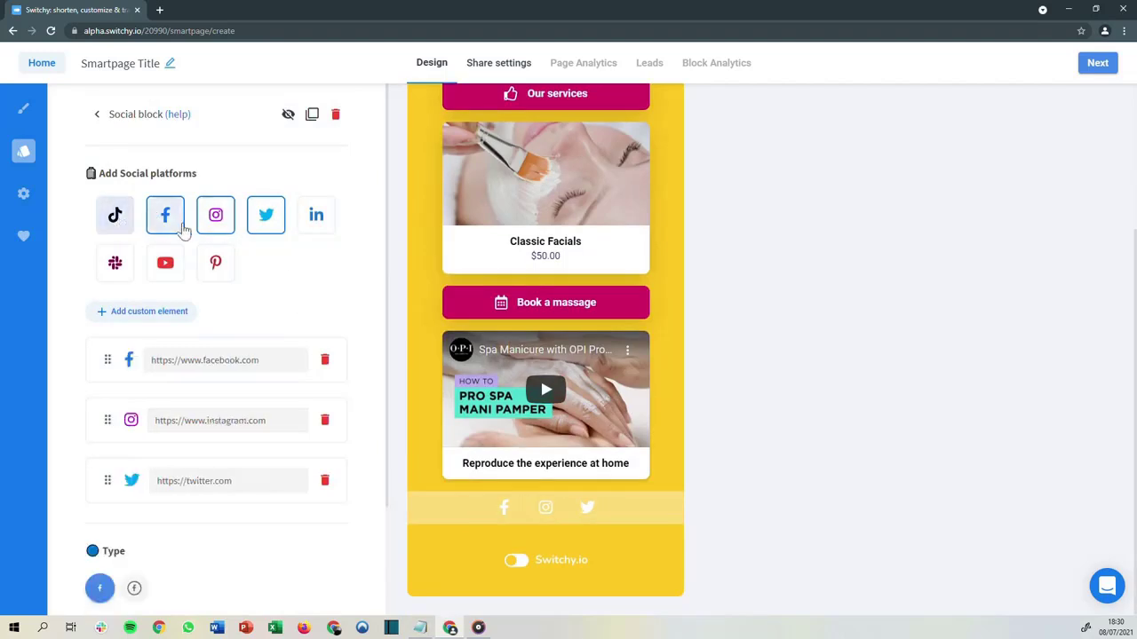
Reset the Facebook, Instagram and Twitter elements and add YouTube to the social block
{"action": "left_click", "coordinate": [165, 215]}
{"action": "left_click", "coordinate": [215, 215]}
{"action": "left_click", "coordinate": [265, 215]}
{"action": "left_click", "coordinate": [165, 215]}
{"action": "left_click", "coordinate": [213, 224]}
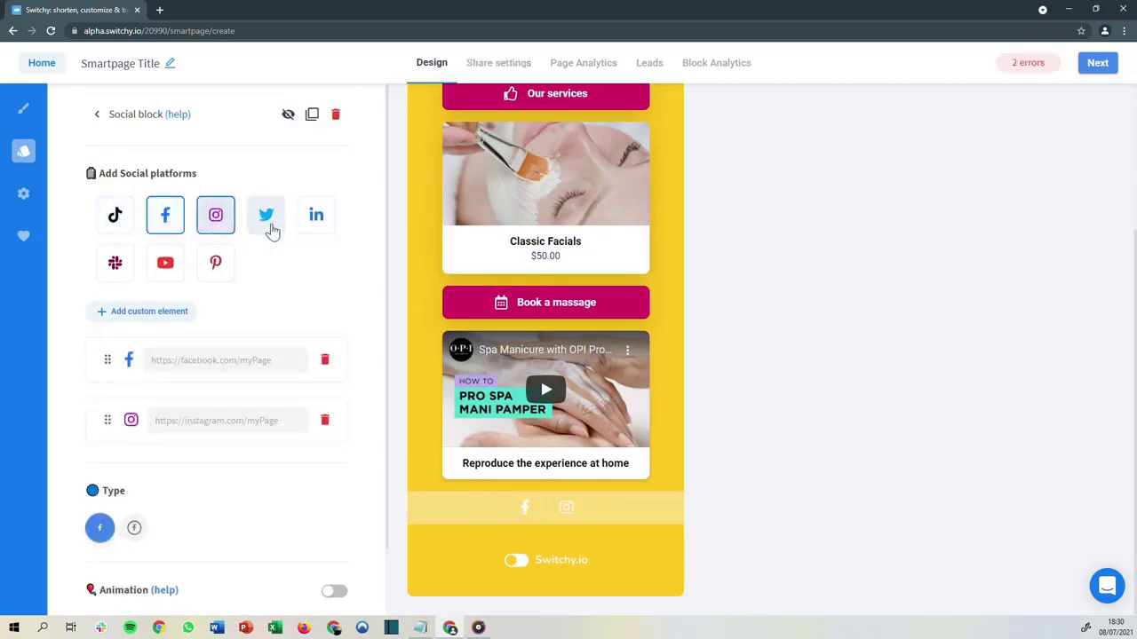
{"action": "left_click", "coordinate": [268, 222]}
{"action": "left_click", "coordinate": [162, 261]}
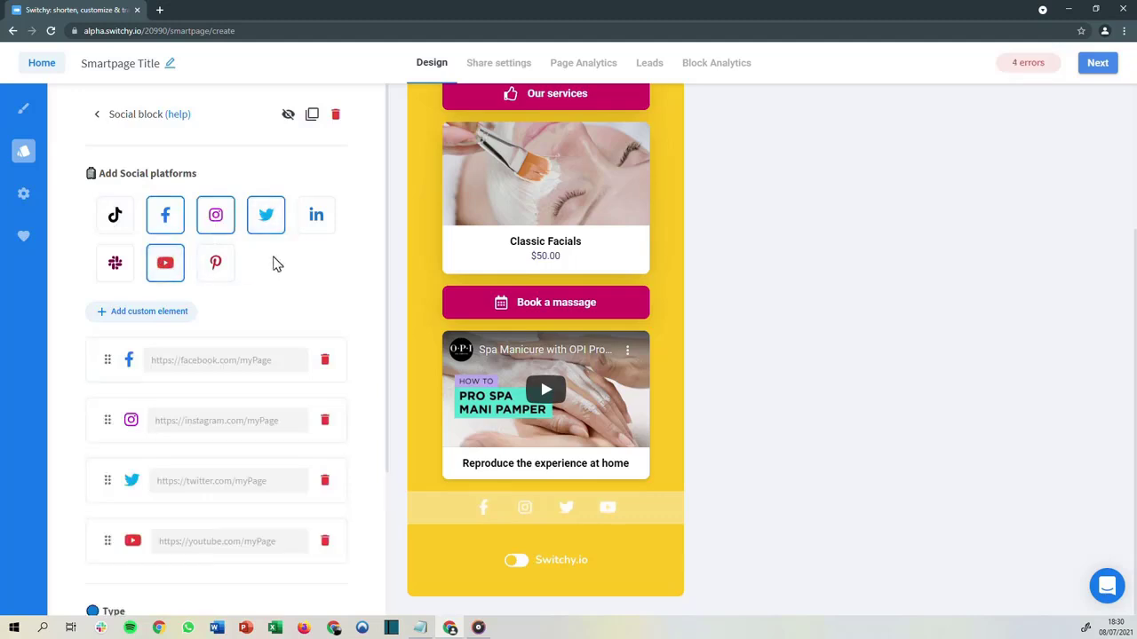
Scroll through the smartpage preview to review the block layout
{"action": "scroll", "coordinate": [275, 265], "scroll_direction": "down", "scroll_amount": 2}
{"action": "scroll", "coordinate": [275, 264], "scroll_direction": "up", "scroll_amount": 2}
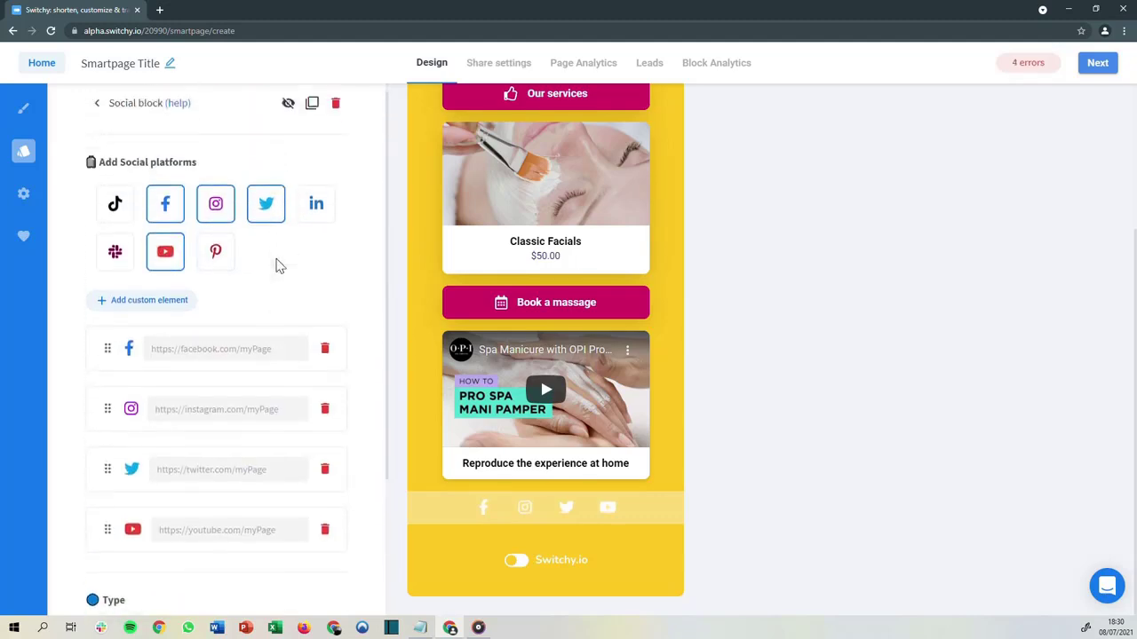
{"action": "scroll", "coordinate": [469, 296], "scroll_direction": "up", "scroll_amount": 2}
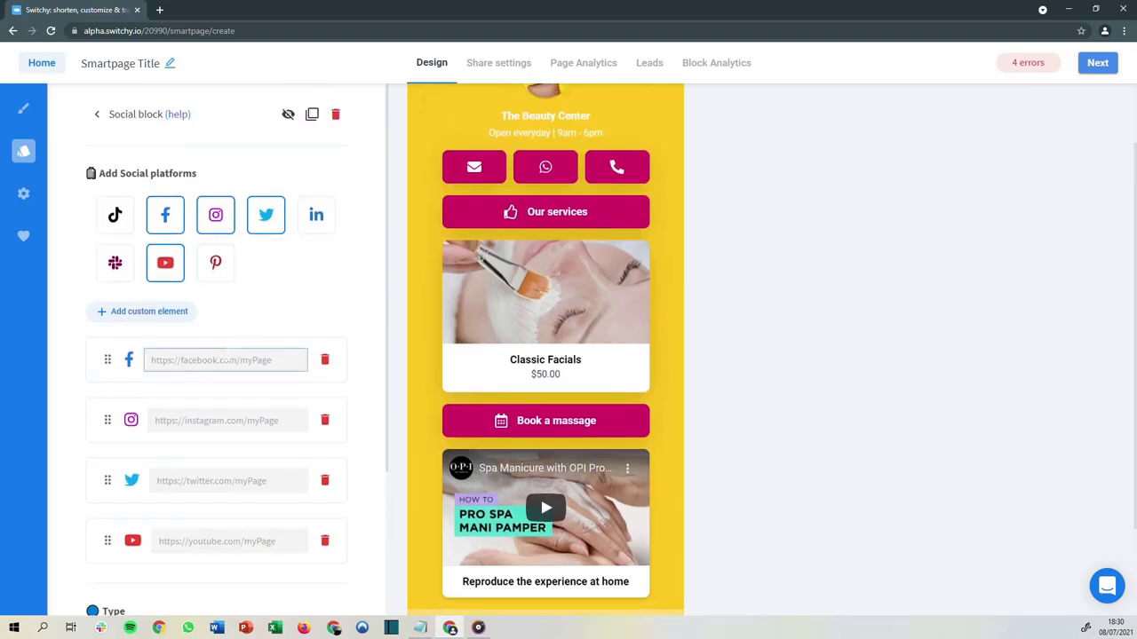
{"action": "scroll", "coordinate": [494, 330], "scroll_direction": "up", "scroll_amount": 1}
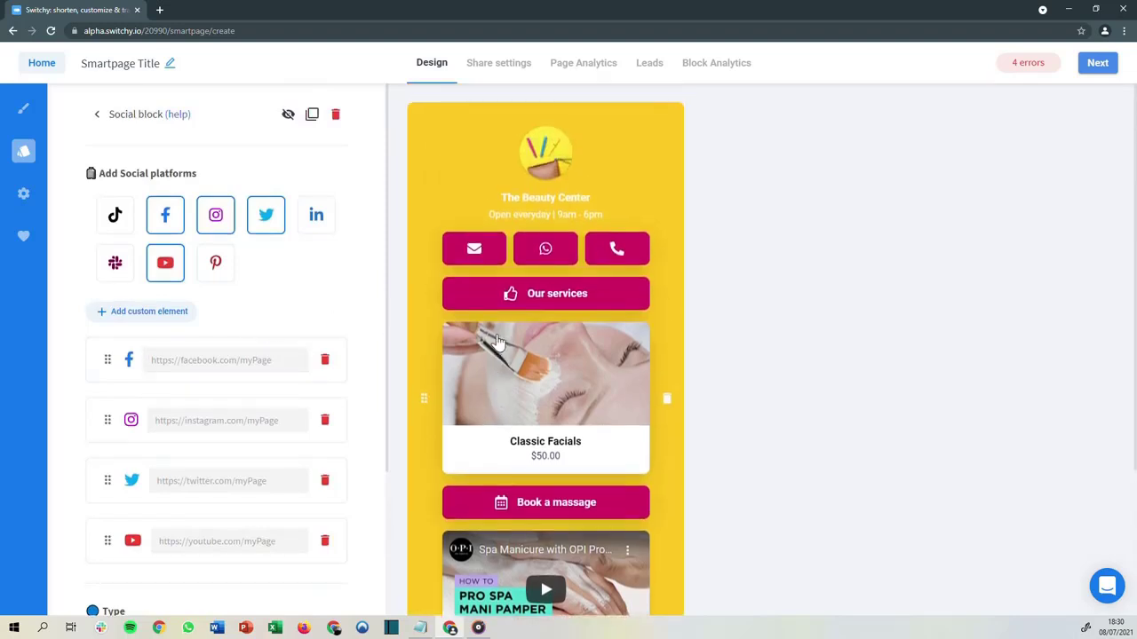
{"action": "scroll", "coordinate": [482, 328], "scroll_direction": "down", "scroll_amount": 2}
{"action": "scroll", "coordinate": [482, 329], "scroll_direction": "down", "scroll_amount": 1}
{"action": "scroll", "coordinate": [482, 330], "scroll_direction": "up", "scroll_amount": 2}
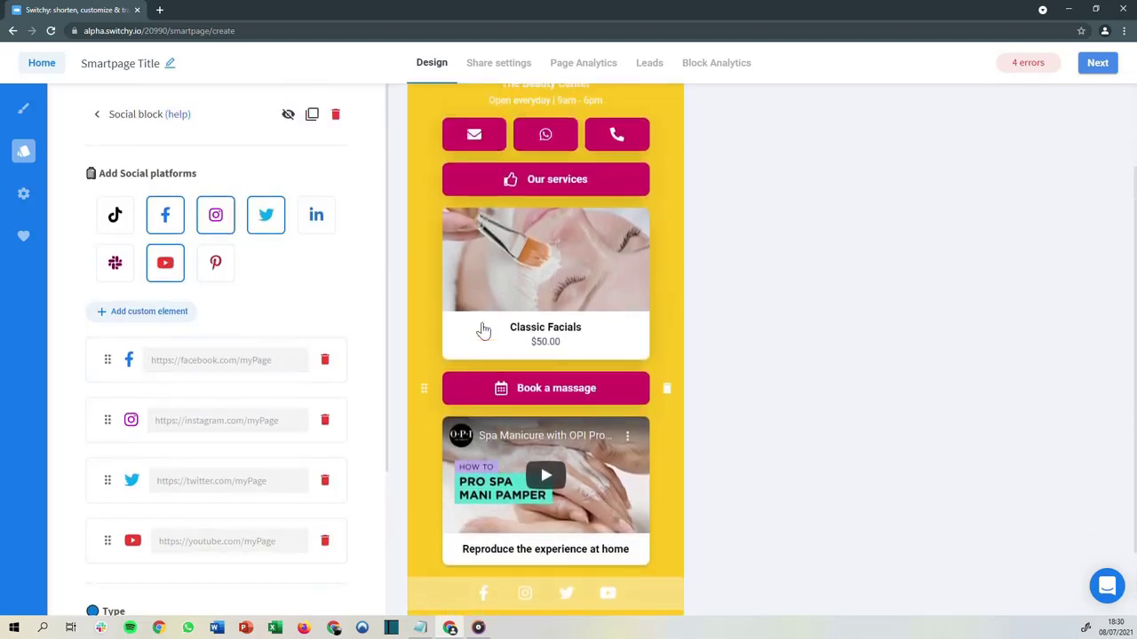
{"action": "scroll", "coordinate": [470, 332], "scroll_direction": "down", "scroll_amount": 1}
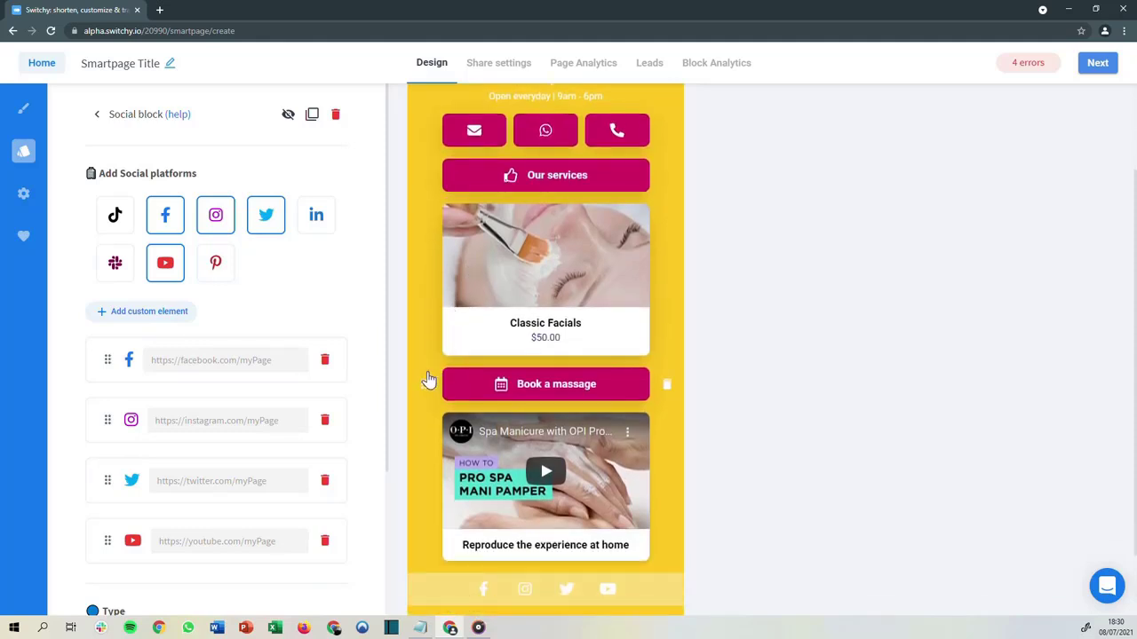
{"action": "left_click", "coordinate": [24, 152]}
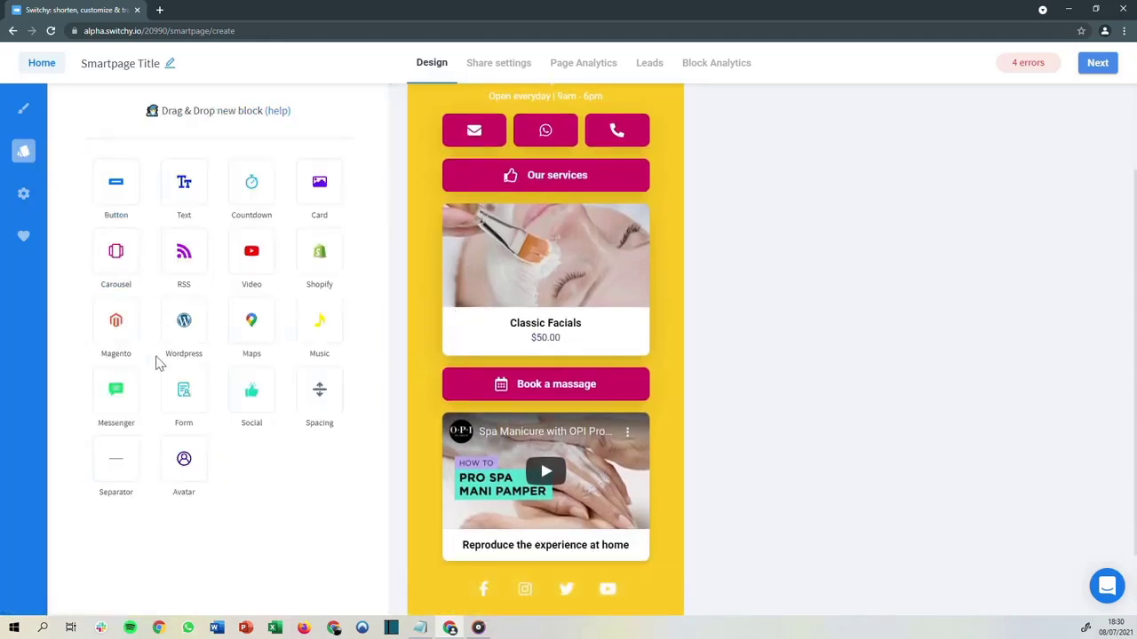
{"action": "left_click_drag", "start_coordinate": [182, 387], "coordinate": [452, 389]}
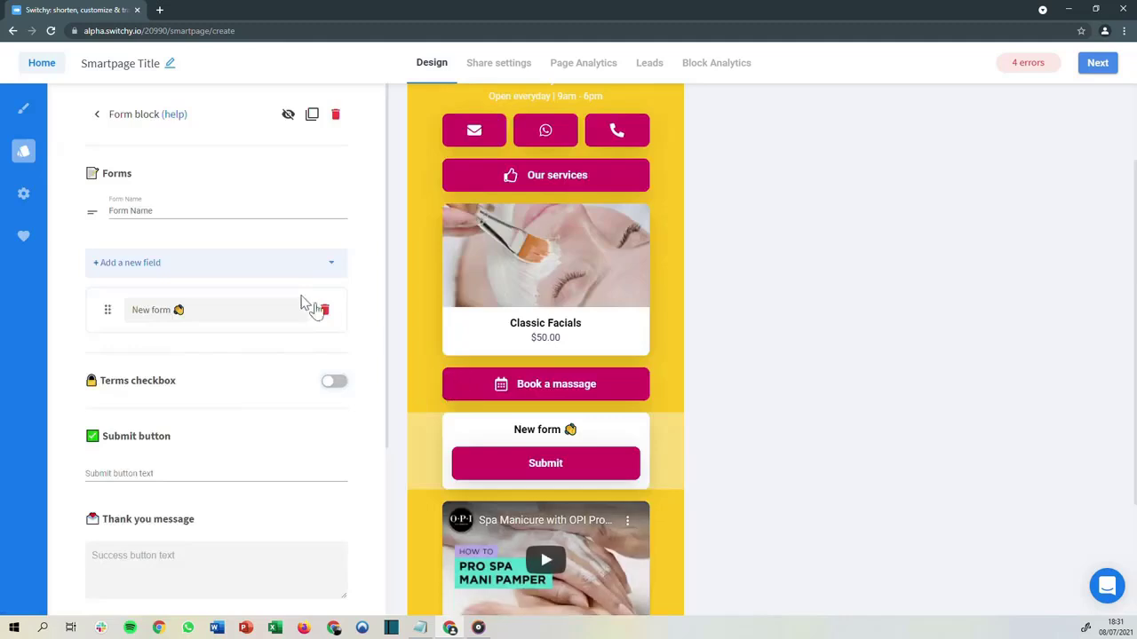
{"action": "scroll", "coordinate": [258, 291], "scroll_direction": "down", "scroll_amount": 3}
{"action": "scroll", "coordinate": [258, 293], "scroll_direction": "up", "scroll_amount": 2}
{"action": "left_click", "coordinate": [667, 453]}
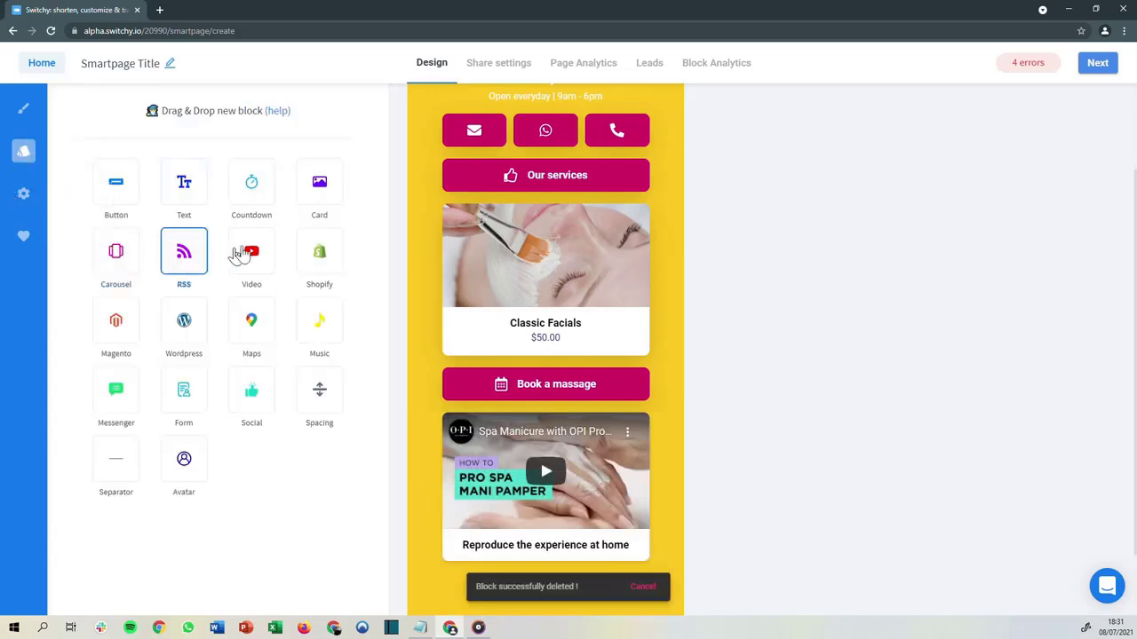
{"action": "left_click_drag", "start_coordinate": [253, 189], "coordinate": [432, 334]}
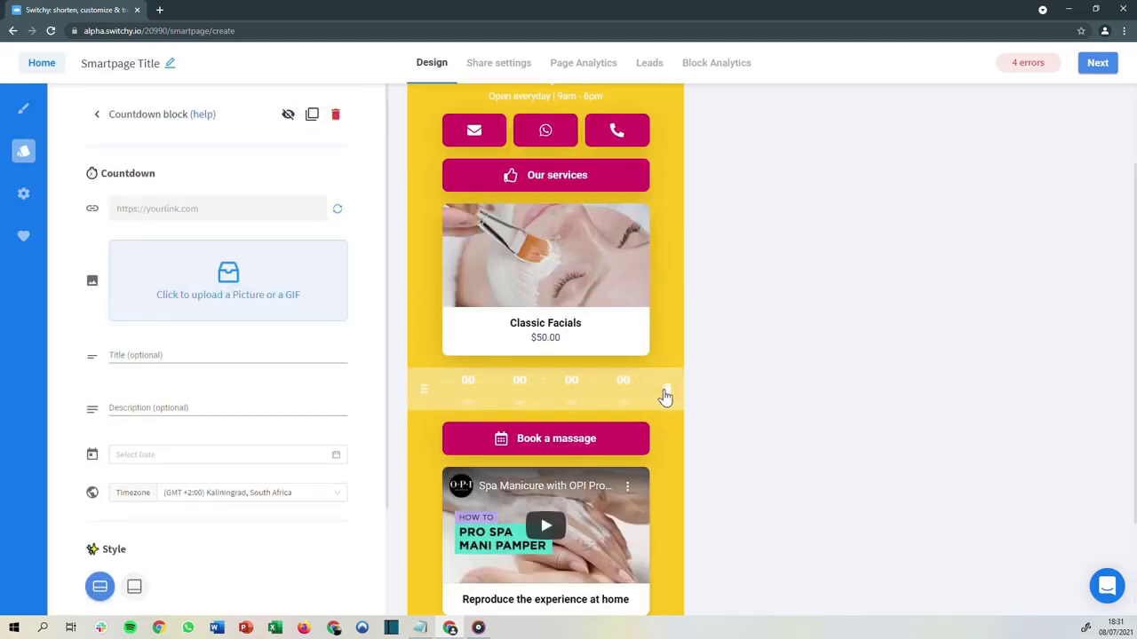
{"action": "left_click", "coordinate": [666, 392]}
{"action": "mouse_move", "coordinate": [425, 385]}
{"action": "left_mouse_down"}
{"action": "mouse_move", "coordinate": [420, 228]}
{"action": "mouse_move", "coordinate": [441, 399]}
{"action": "left_mouse_up"}
{"action": "scroll", "coordinate": [417, 348], "scroll_direction": "up", "scroll_amount": 2}
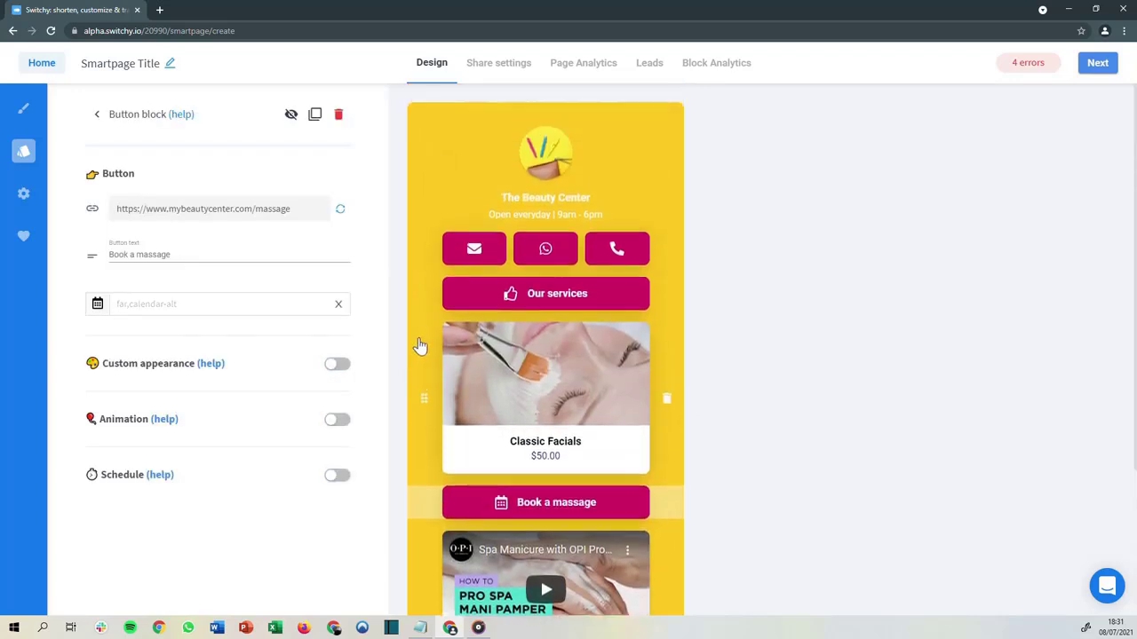
Insert a separator block between the header text and the messenger buttons
{"action": "left_click", "coordinate": [23, 151]}
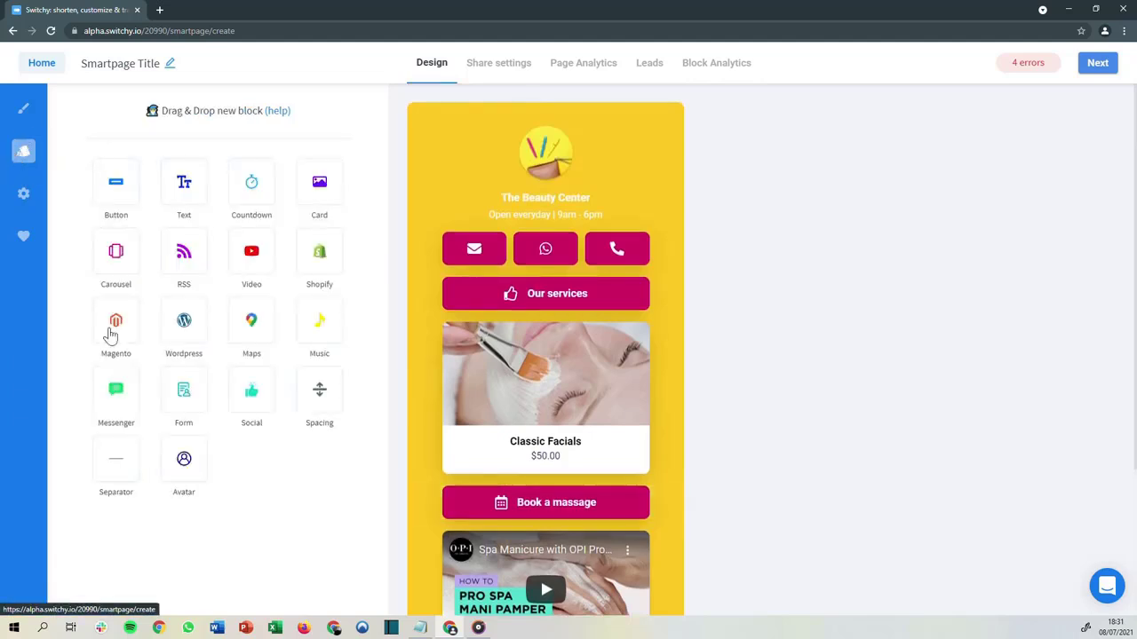
{"action": "left_click_drag", "start_coordinate": [120, 457], "coordinate": [434, 234]}
{"action": "left_click", "coordinate": [30, 150]}
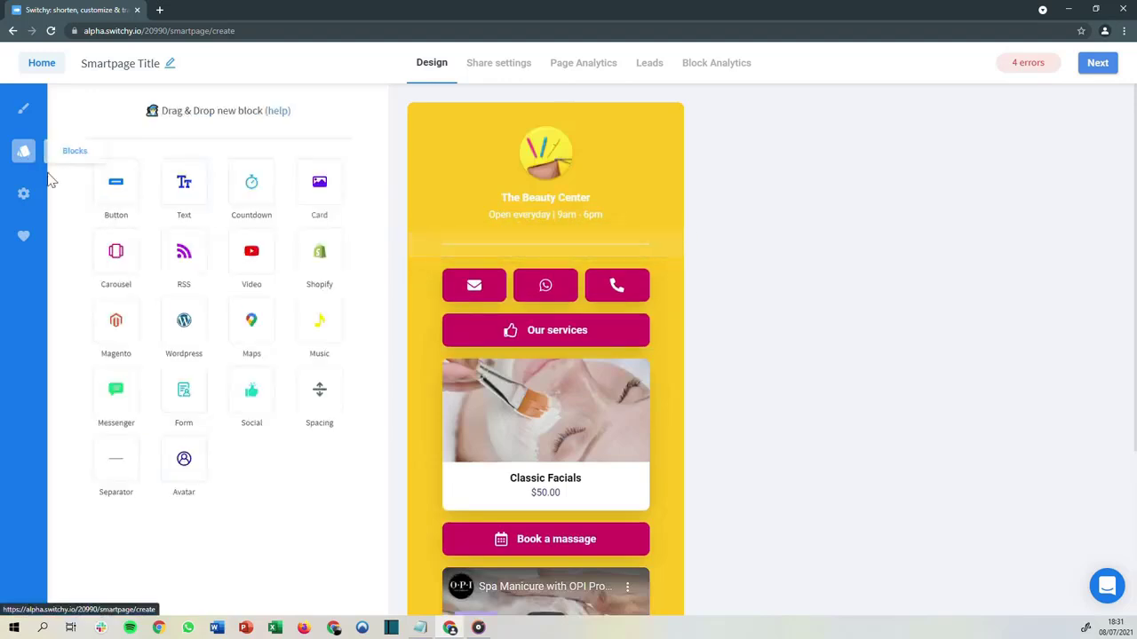
{"action": "scroll", "coordinate": [520, 322], "scroll_direction": "down", "scroll_amount": 3}
{"action": "left_click_drag", "start_coordinate": [116, 457], "coordinate": [467, 451]}
{"action": "scroll", "coordinate": [509, 413], "scroll_direction": "up", "scroll_amount": 5}
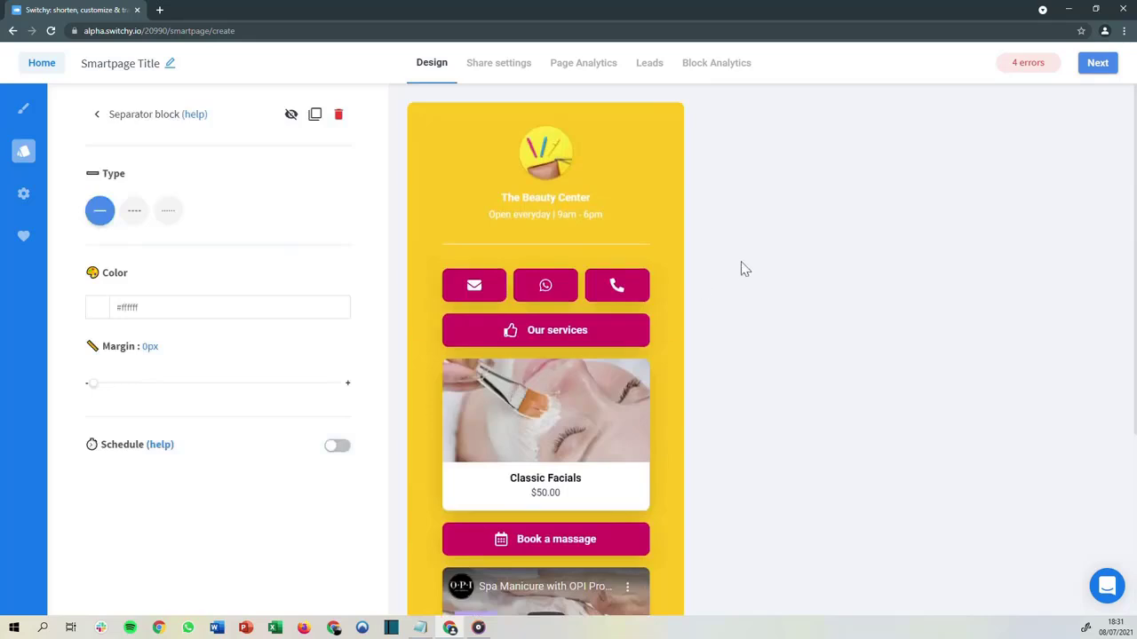
Rename the smartpage title to My Page
{"action": "left_click", "coordinate": [133, 66]}
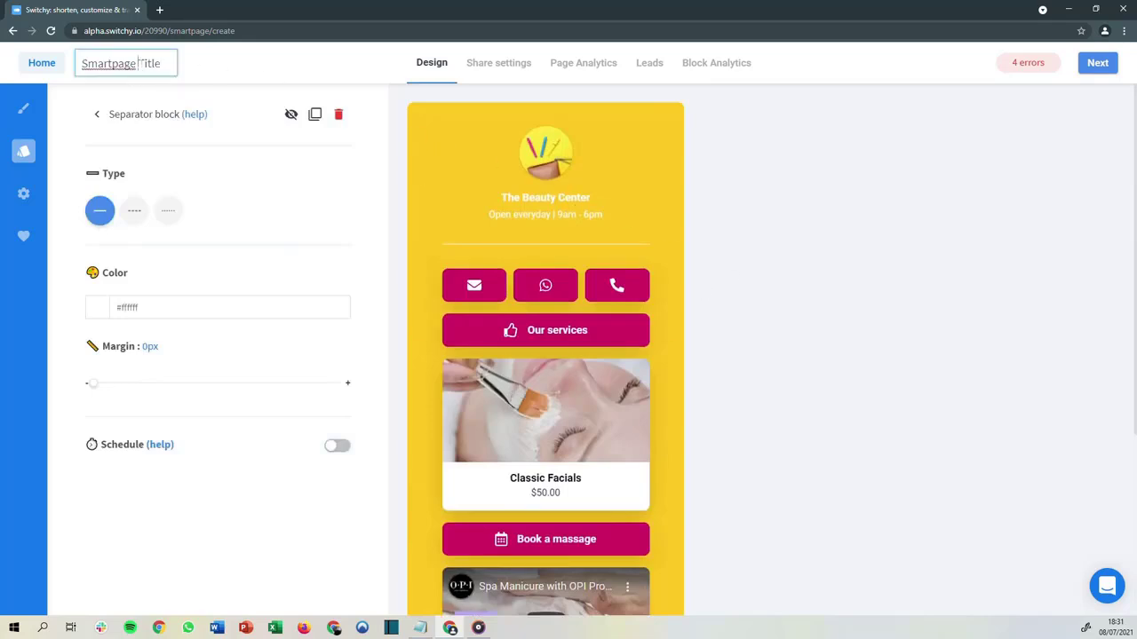
{"action": "double_click", "coordinate": [150, 63]}
{"action": "key", "text": "ctrl+a"}
{"action": "type", "text": "m"}
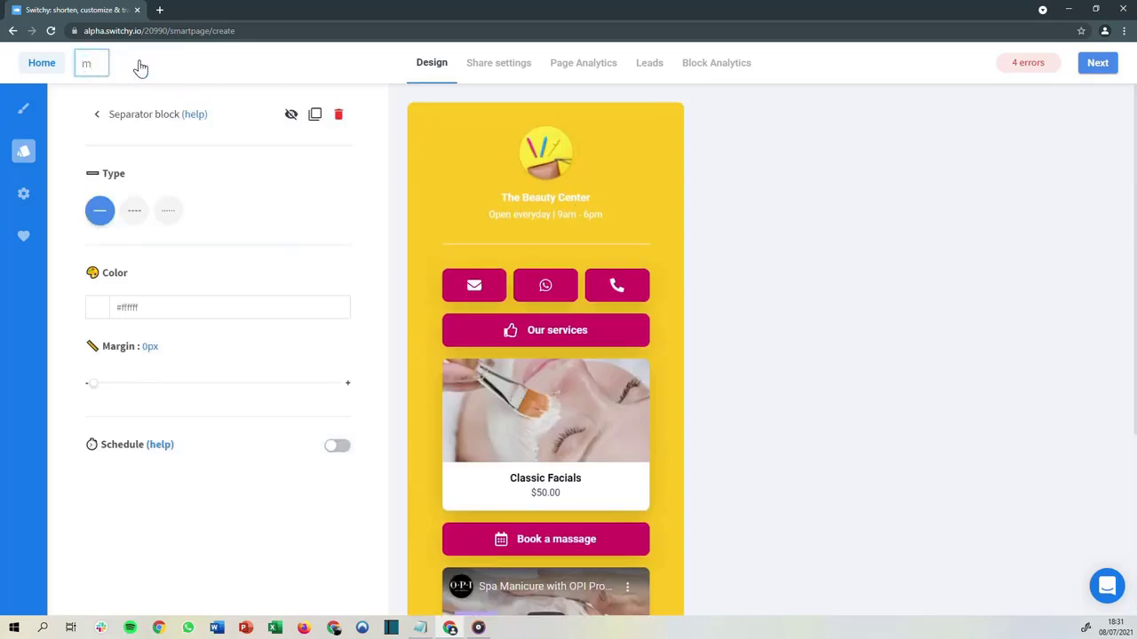
{"action": "type", "text": "y Page"}
{"action": "left_click", "coordinate": [282, 154]}
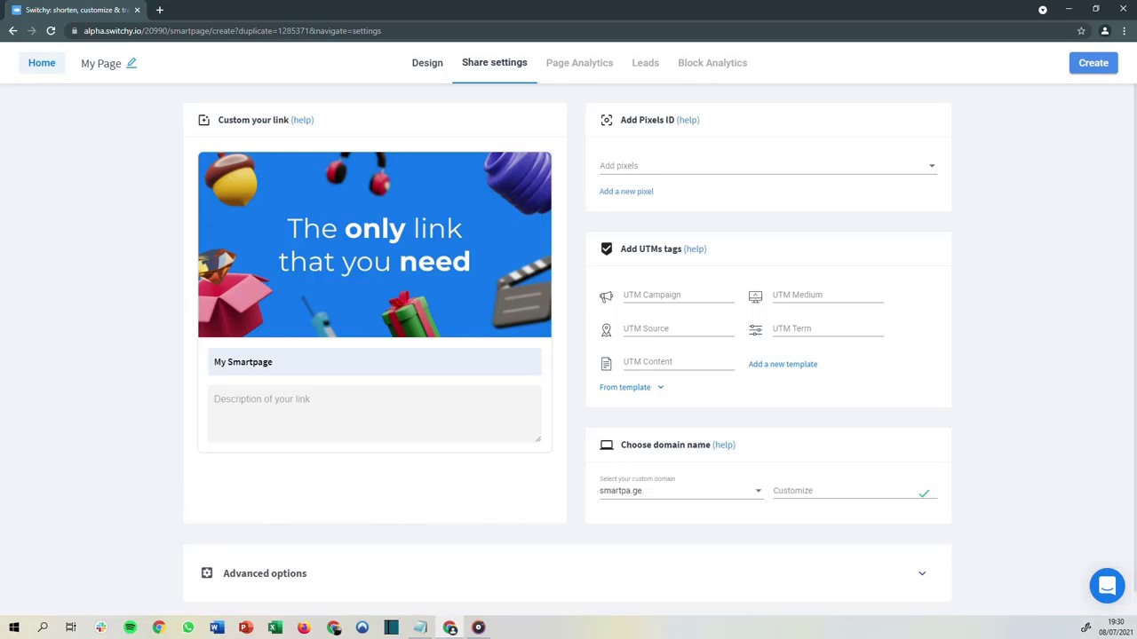
Set the link title to The Beauty Center and its description to Open everyday | 9am - 6pm
{"action": "mouse_move", "coordinate": [317, 261]}
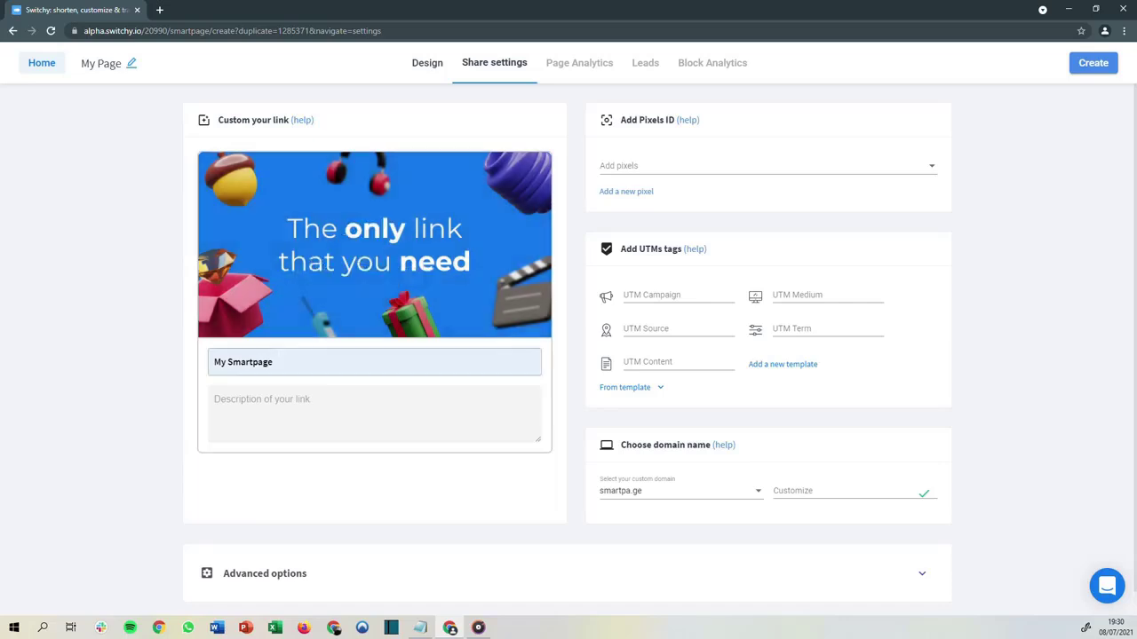
{"action": "key", "text": "alt+Tab"}
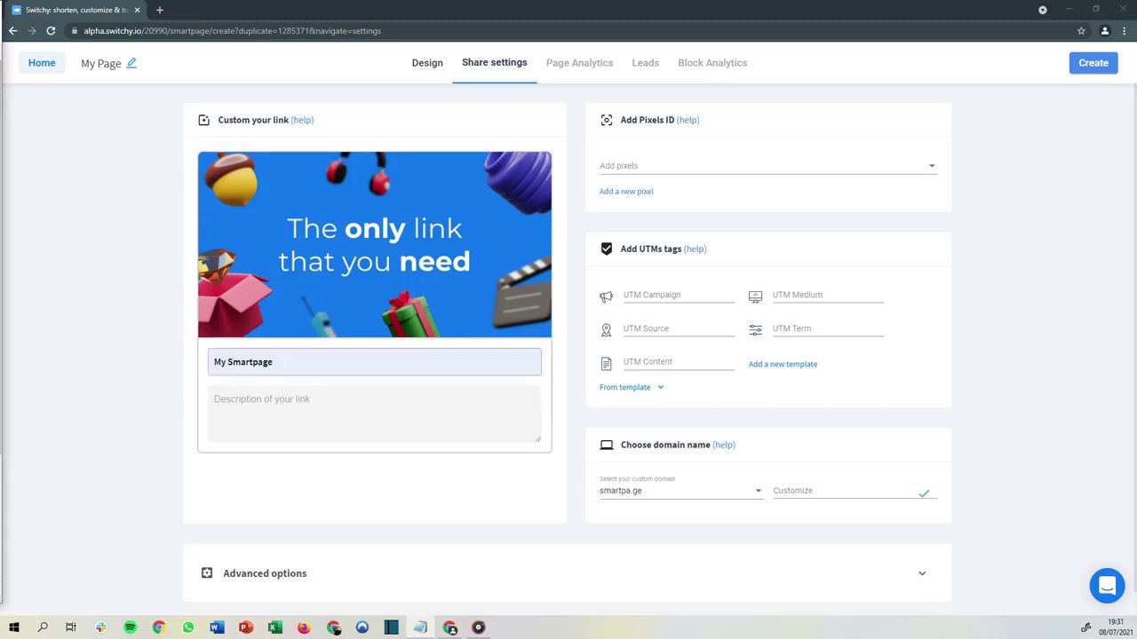
{"action": "triple_click", "coordinate": [260, 363]}
{"action": "type", "text": "The Beauty Center"}
{"action": "key", "text": "alt+Tab"}
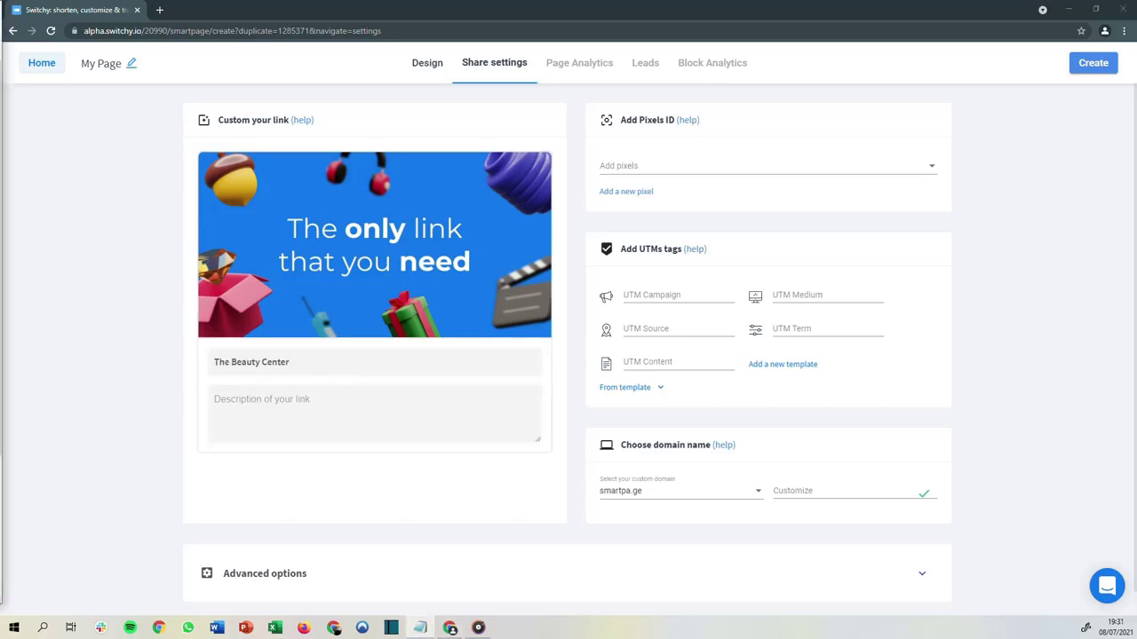
{"action": "key", "text": "alt+Tab"}
{"action": "left_click", "coordinate": [267, 409]}
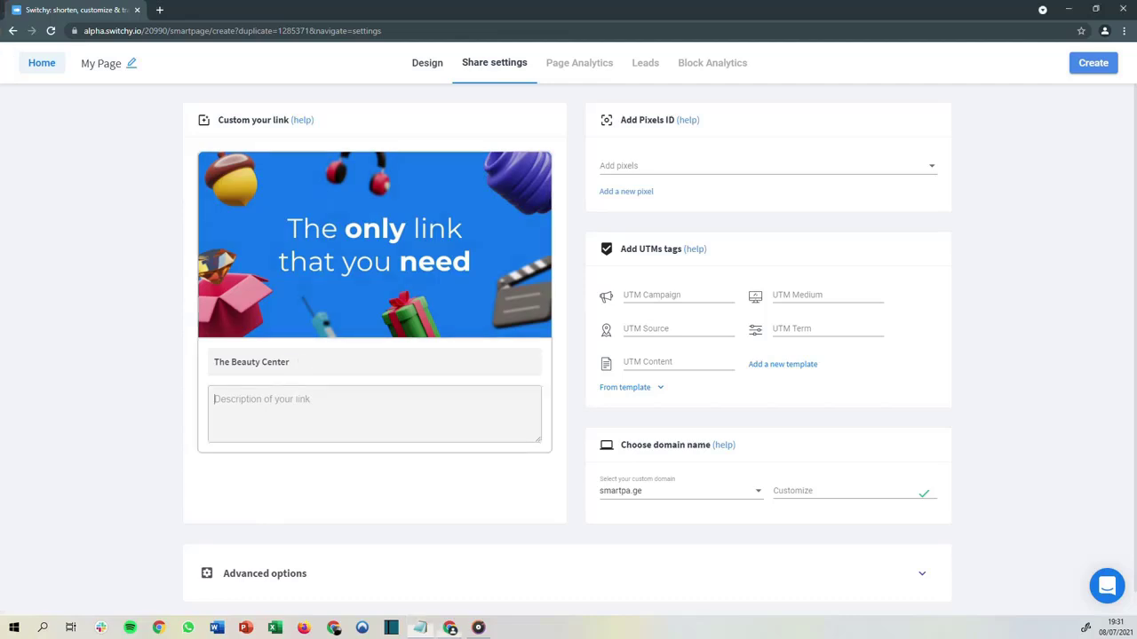
{"action": "type", "text": "Open everyday | 9am - 6pm"}
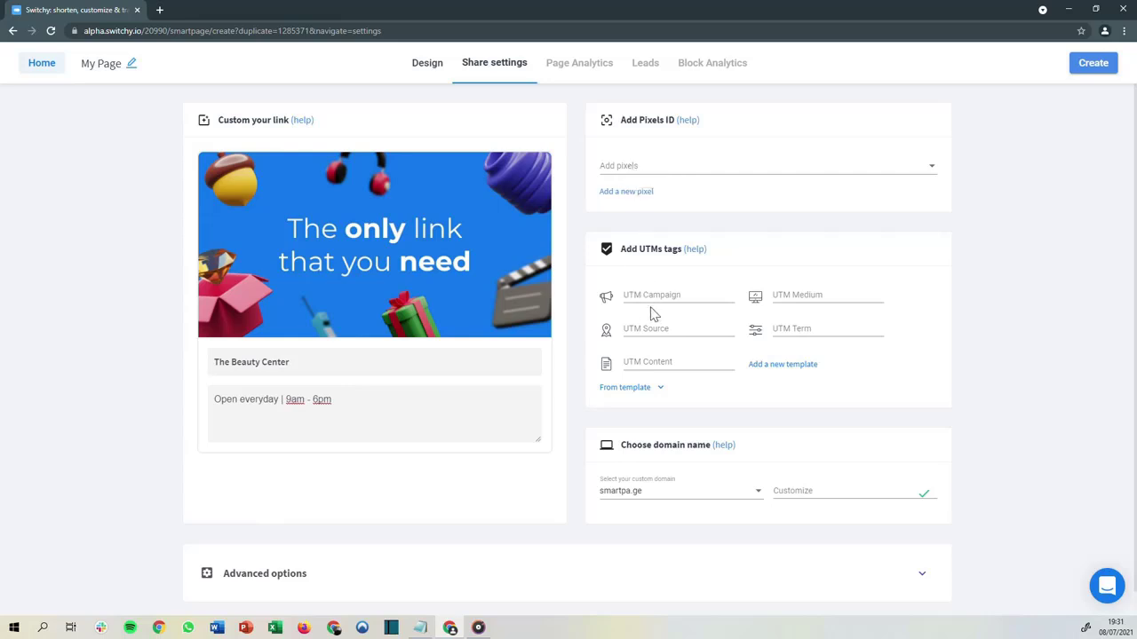
Customize the smartpa.ge link ending as thebeautycenter
{"action": "left_click", "coordinate": [784, 491]}
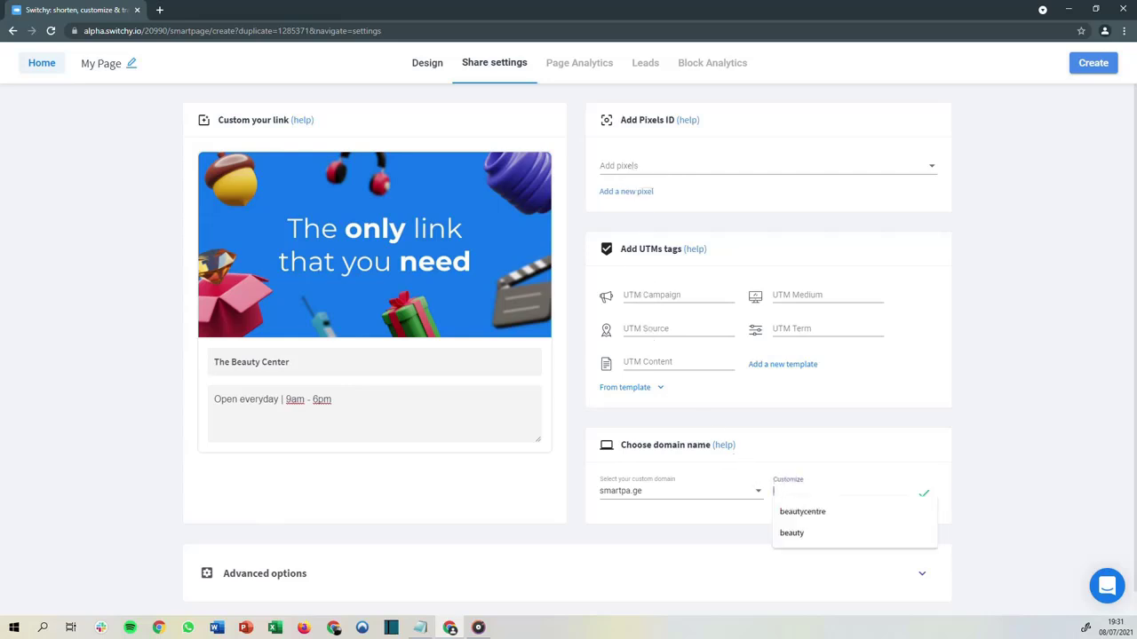
{"action": "type", "text": "thebeautycenter"}
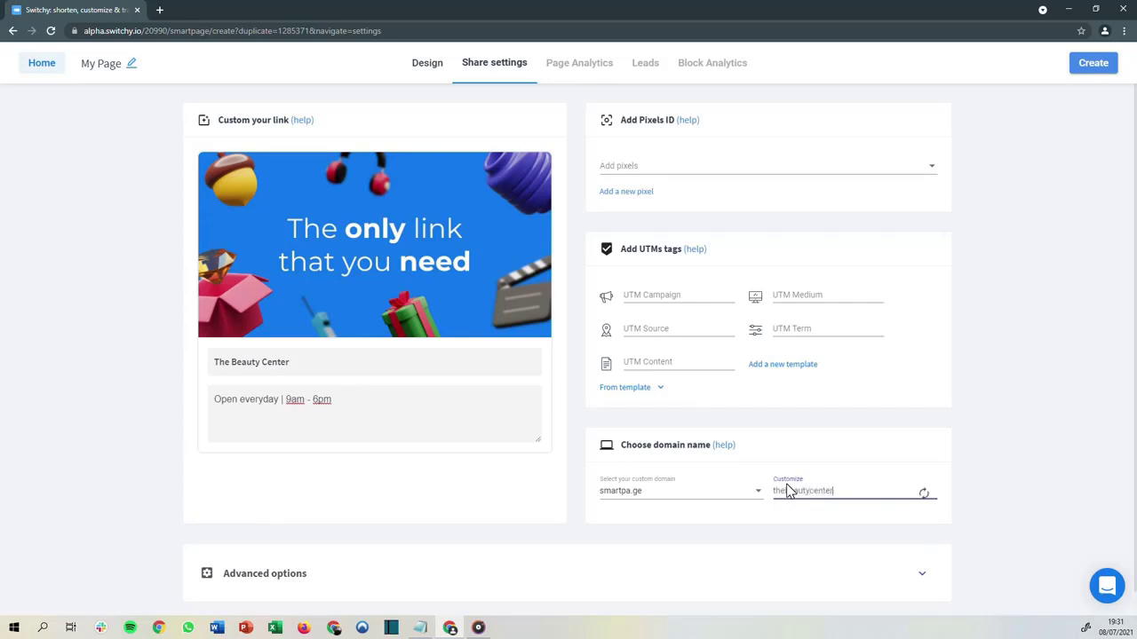
{"action": "left_click", "coordinate": [857, 530]}
{"action": "scroll", "coordinate": [853, 527], "scroll_direction": "down", "scroll_amount": 1}
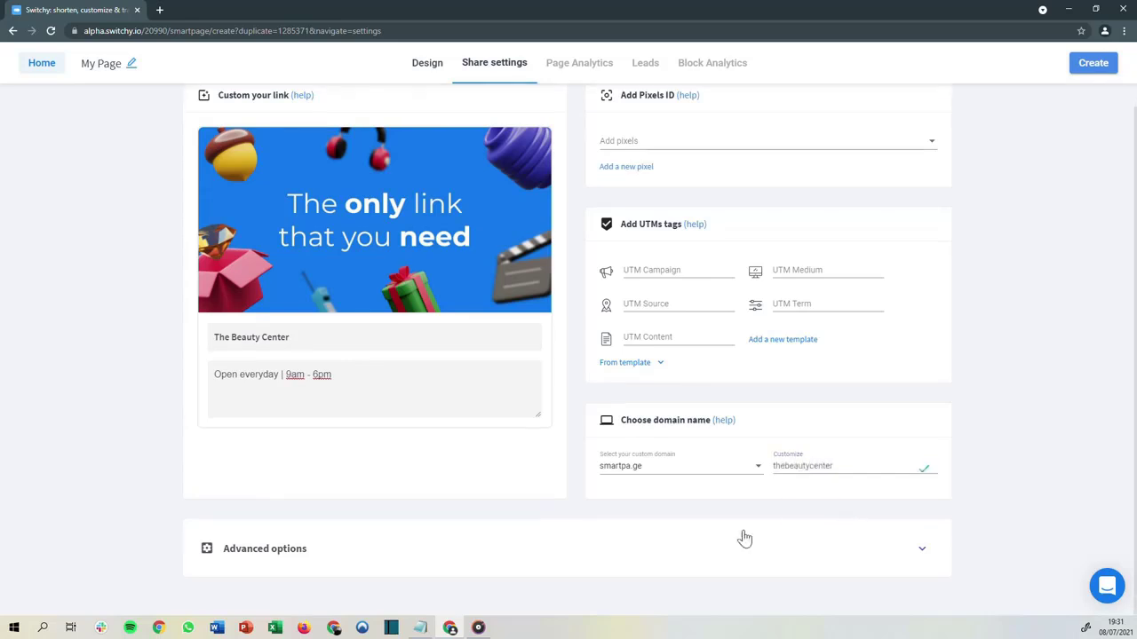
Expand the advanced options and create the smartpage
{"action": "left_click", "coordinate": [778, 538]}
{"action": "scroll", "coordinate": [595, 484], "scroll_direction": "down", "scroll_amount": 5}
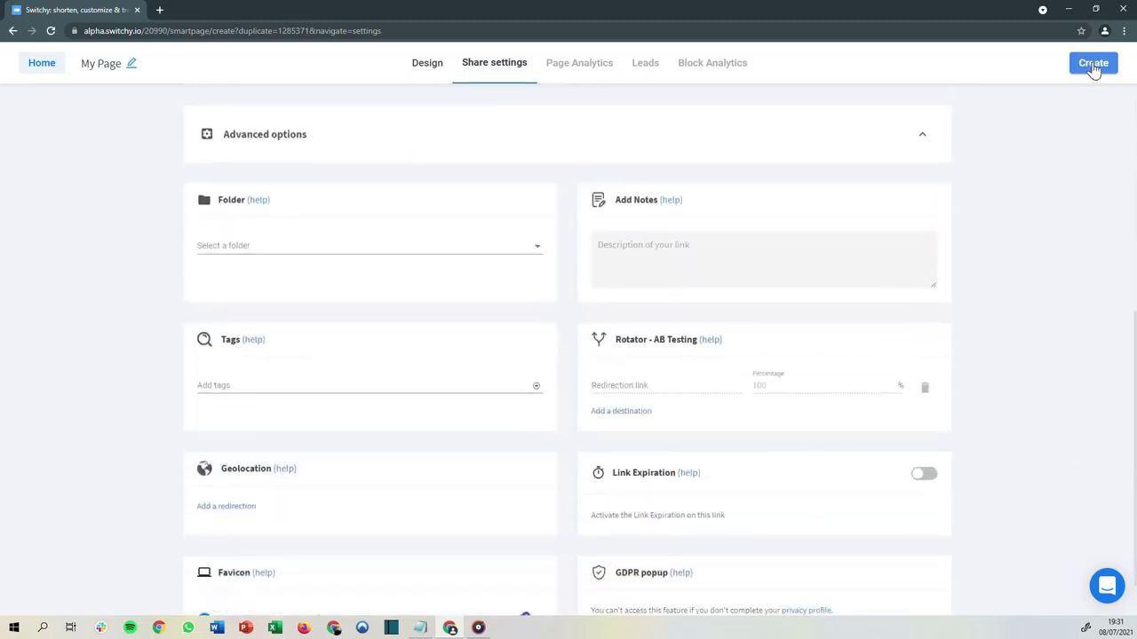
{"action": "left_click", "coordinate": [1093, 70]}
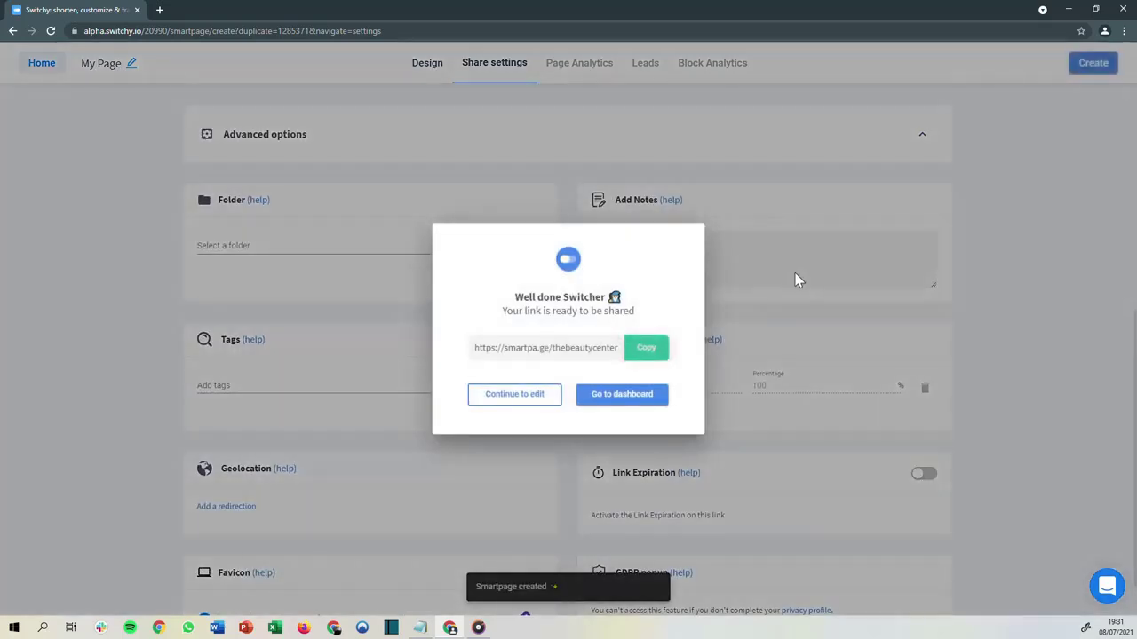
Copy the smartpage's share link and open its page analytics from the dashboard
{"action": "left_click", "coordinate": [646, 351]}
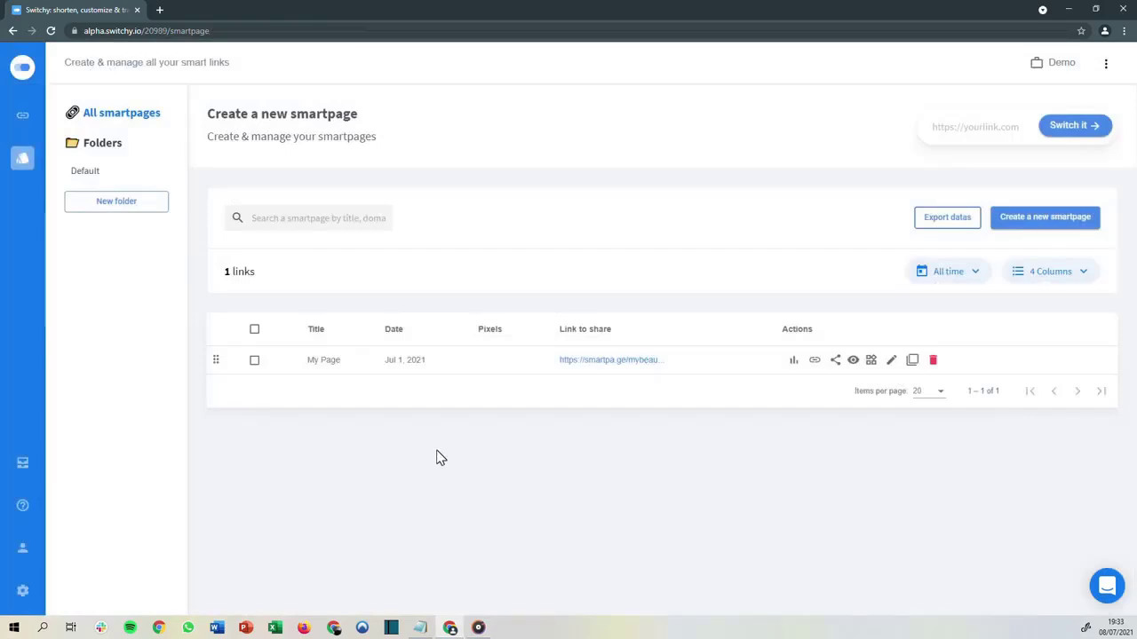
{"action": "left_click", "coordinate": [793, 362]}
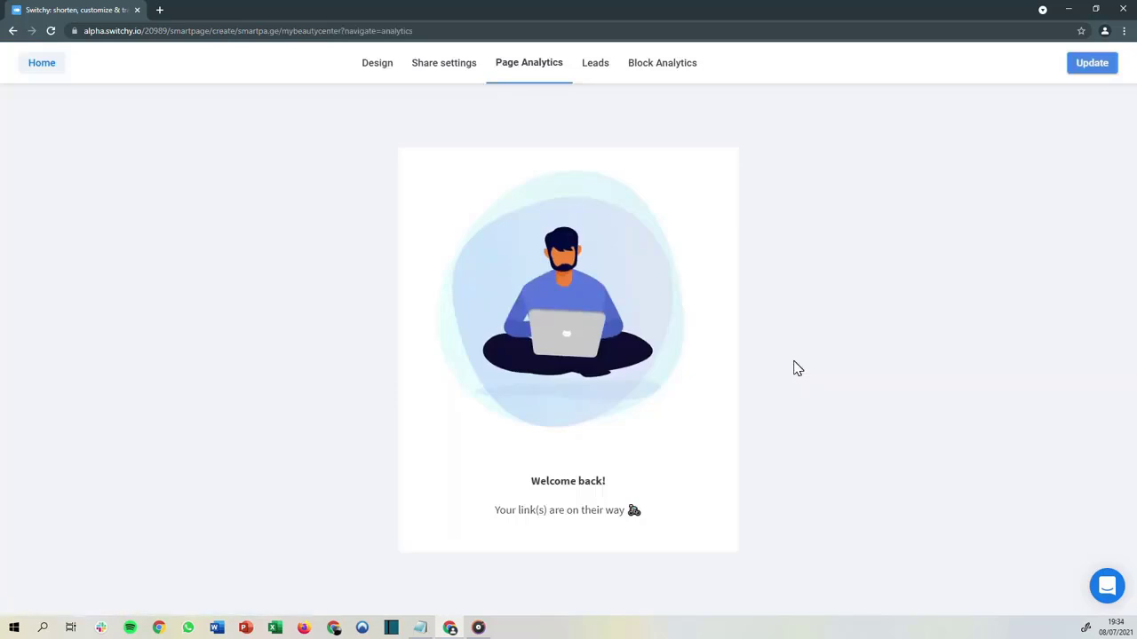
Review the smartpage's page analytics statistics and charts for clicks, countries, browsers and devices
{"action": "scroll", "coordinate": [271, 272], "scroll_direction": "down", "scroll_amount": 1}
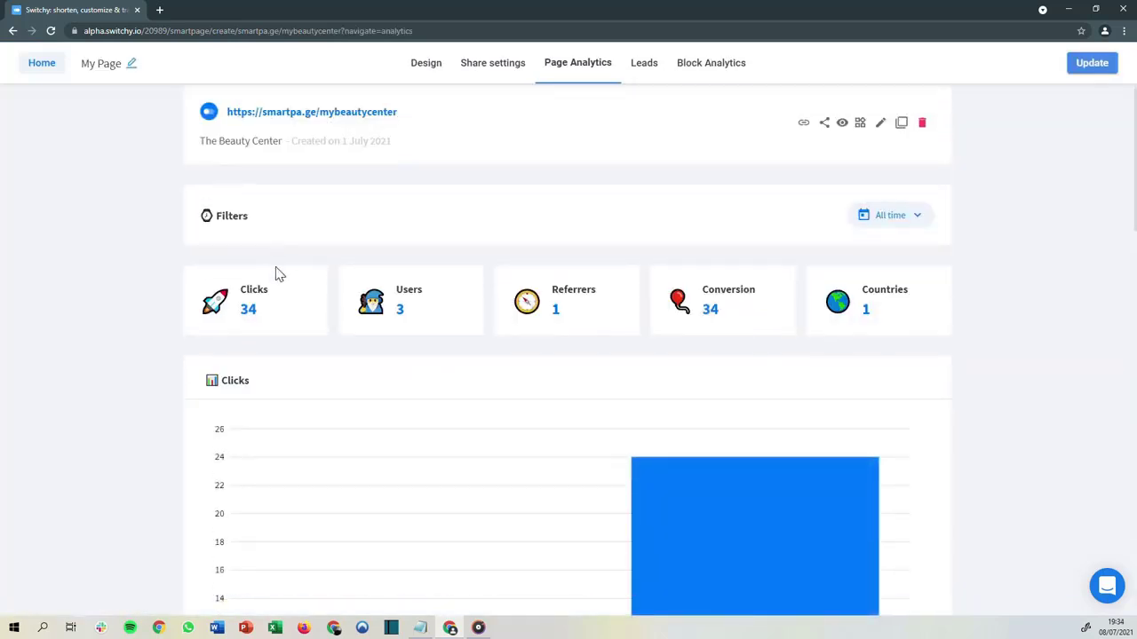
{"action": "scroll", "coordinate": [611, 274], "scroll_direction": "down", "scroll_amount": 8}
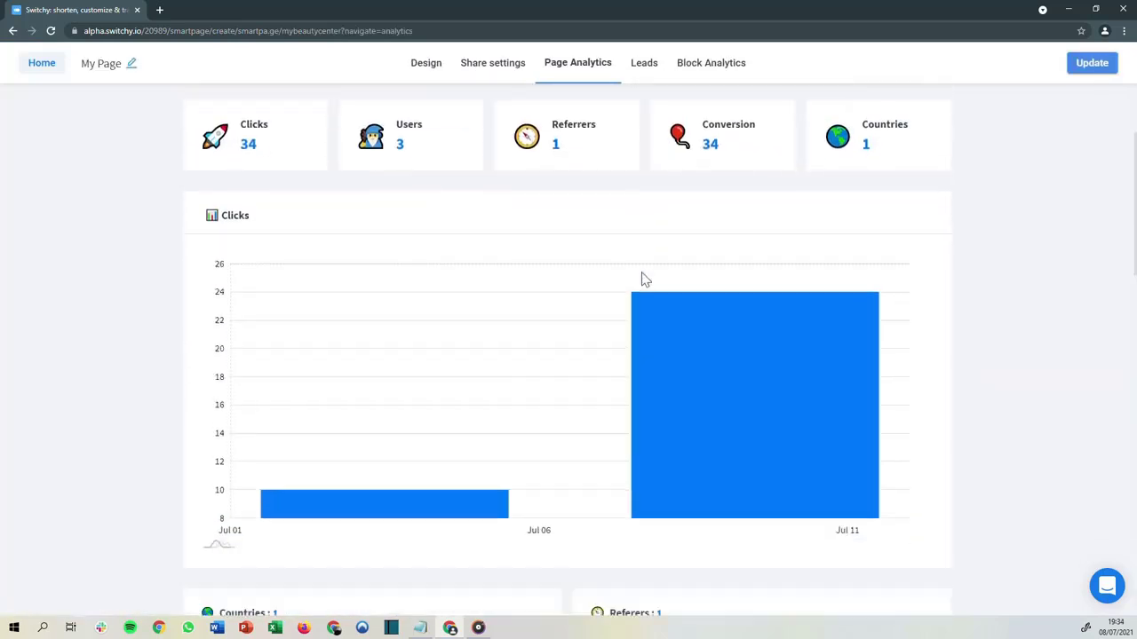
{"action": "scroll", "coordinate": [611, 275], "scroll_direction": "down", "scroll_amount": 5}
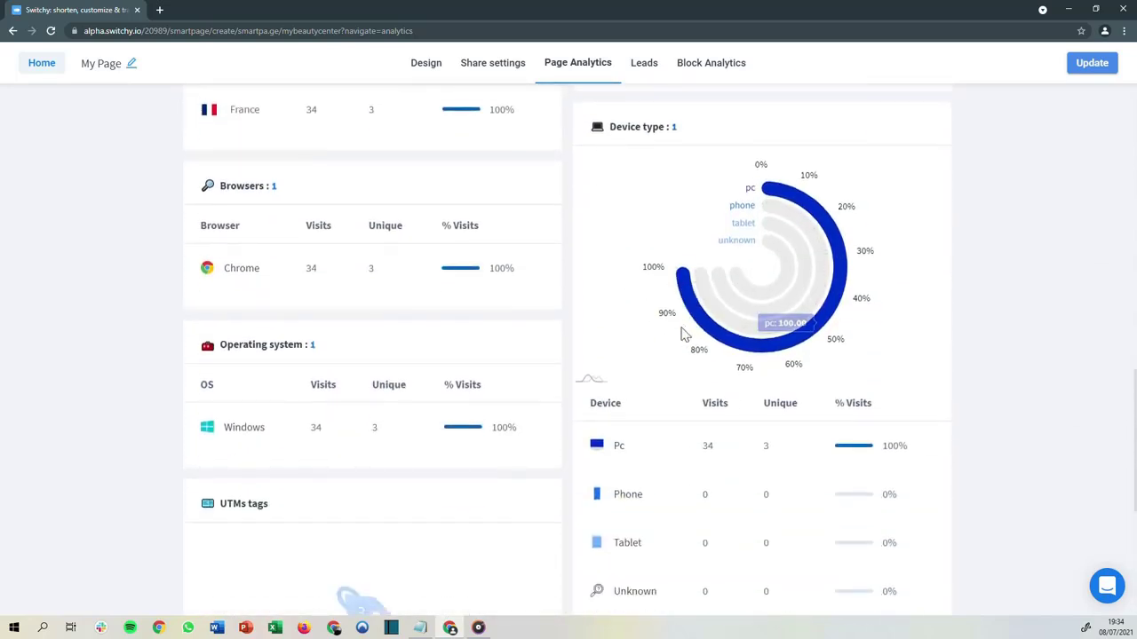
{"action": "scroll", "coordinate": [649, 325], "scroll_direction": "down", "scroll_amount": 3}
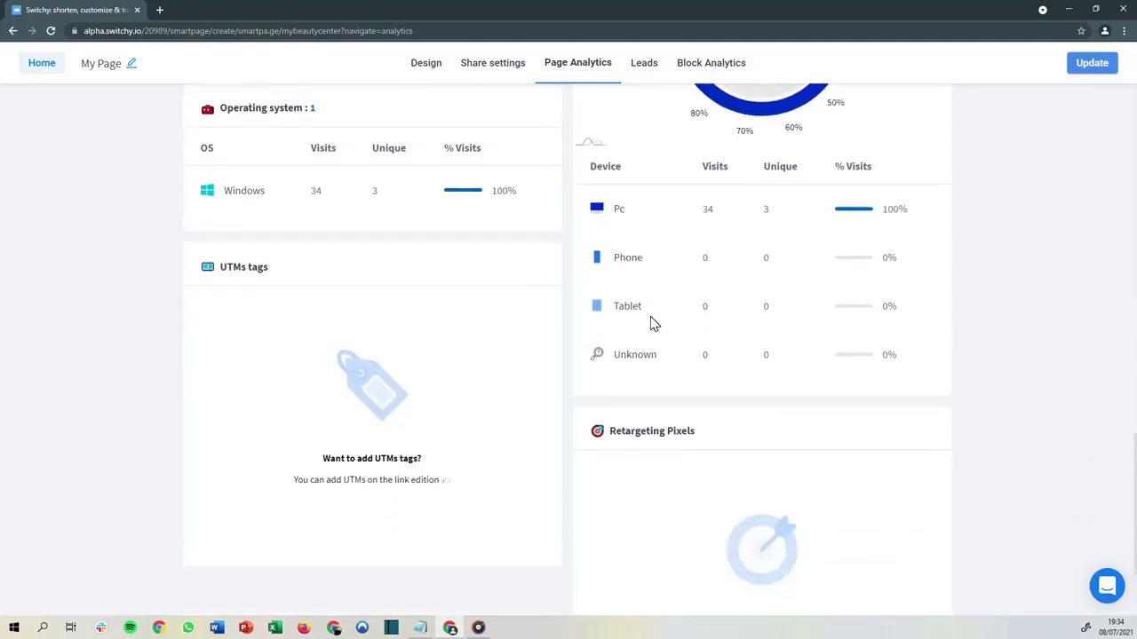
{"action": "scroll", "coordinate": [651, 324], "scroll_direction": "up", "scroll_amount": 6}
{"action": "scroll", "coordinate": [651, 323], "scroll_direction": "up", "scroll_amount": 8}
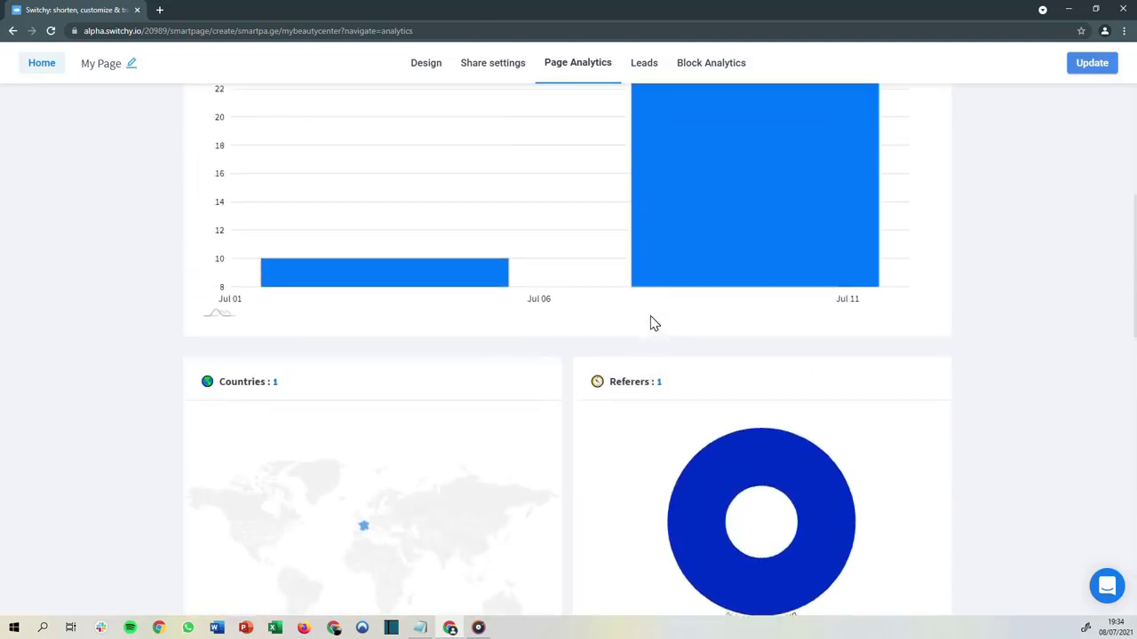
{"action": "scroll", "coordinate": [666, 217], "scroll_direction": "down", "scroll_amount": 1}
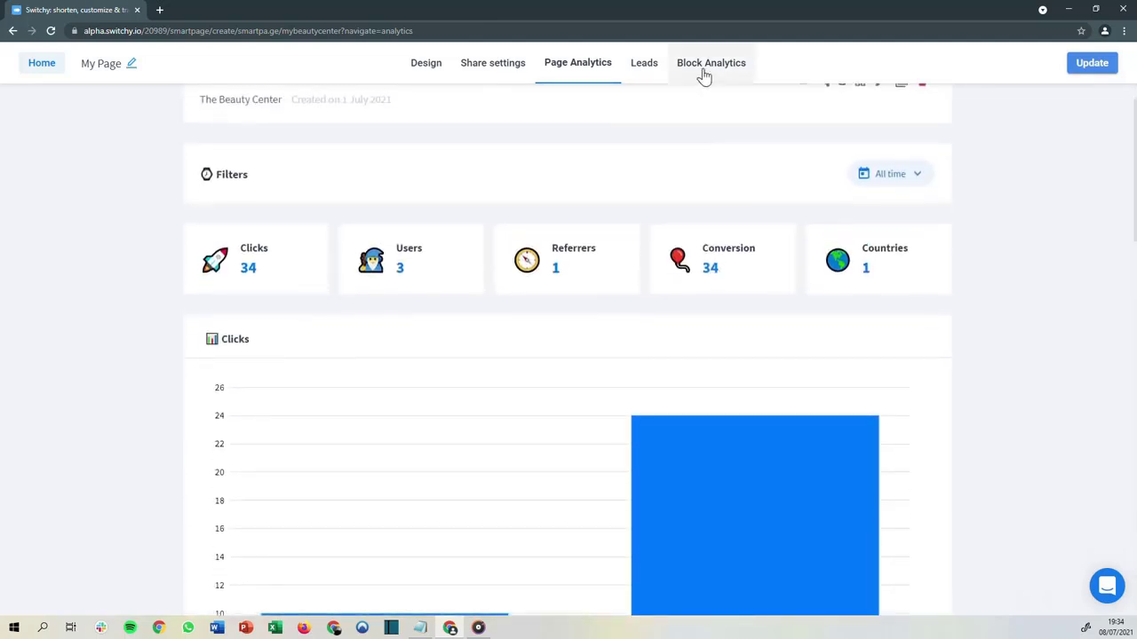
Open the block analytics and expand the Messenger block's click breakdown by platform
{"action": "left_click", "coordinate": [704, 77]}
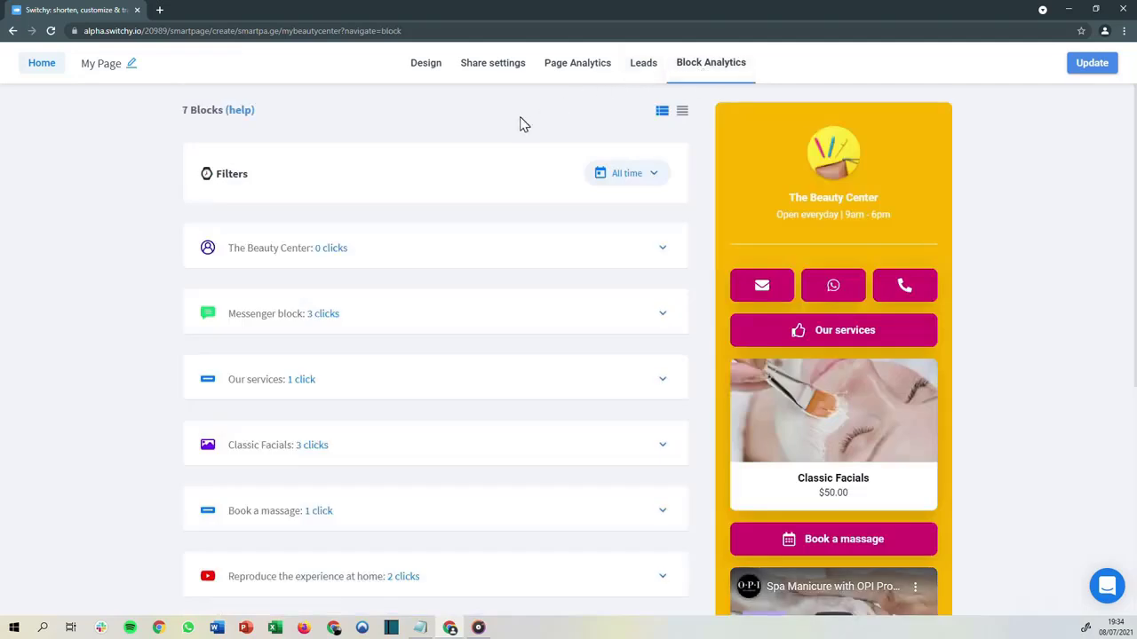
{"action": "left_click", "coordinate": [367, 324]}
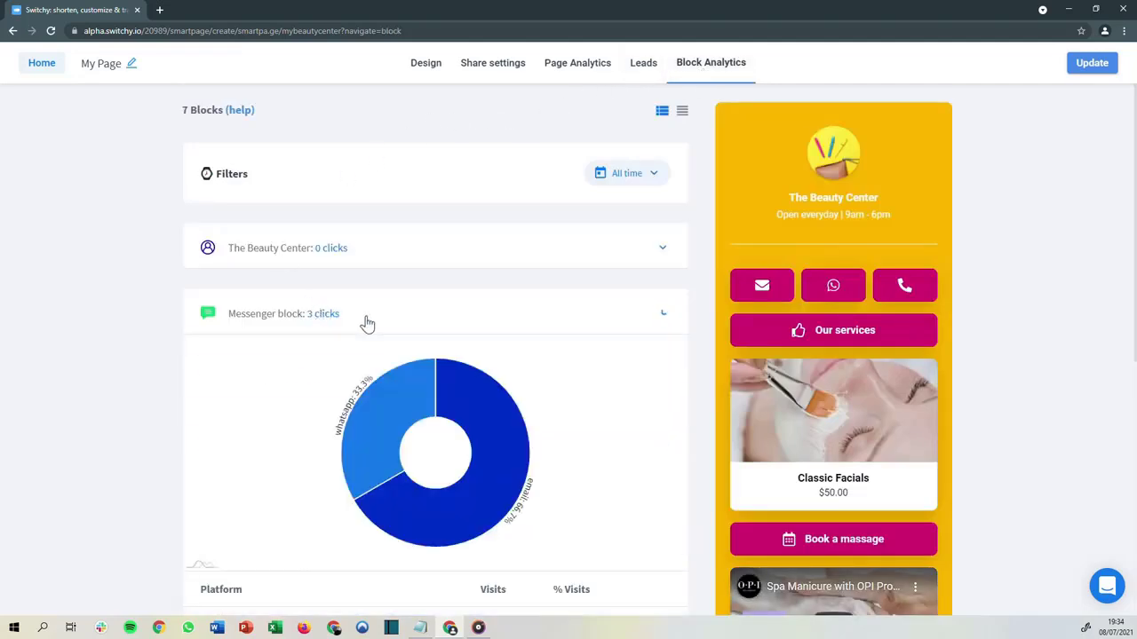
{"action": "scroll", "coordinate": [382, 301], "scroll_direction": "down", "scroll_amount": 2}
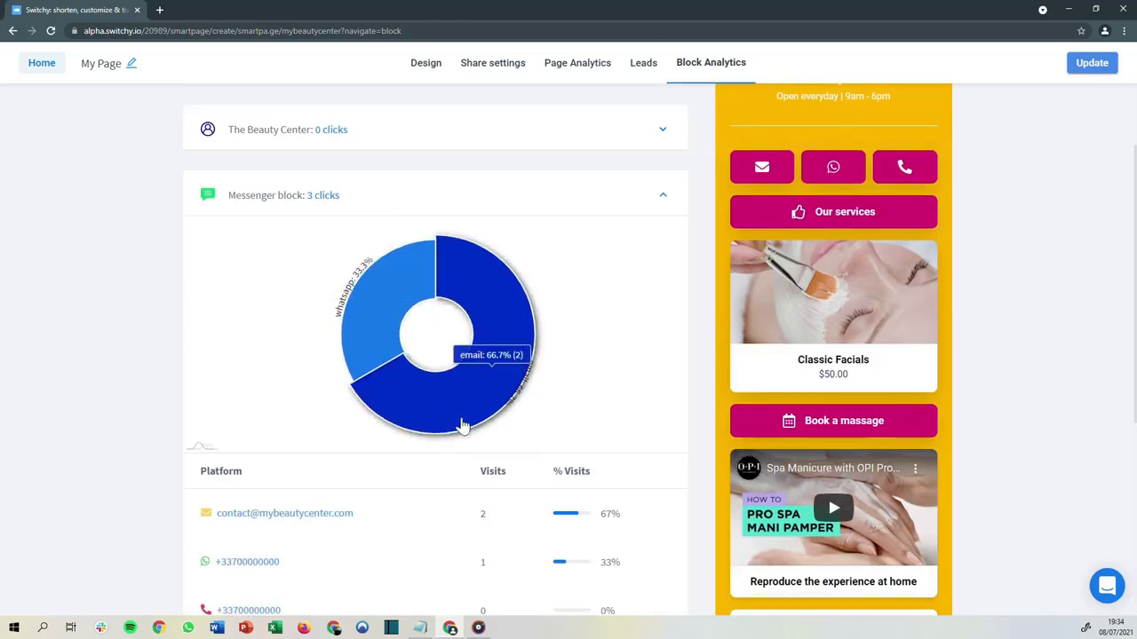
{"action": "scroll", "coordinate": [530, 435], "scroll_direction": "down", "scroll_amount": 2}
{"action": "scroll", "coordinate": [525, 430], "scroll_direction": "down", "scroll_amount": 5}
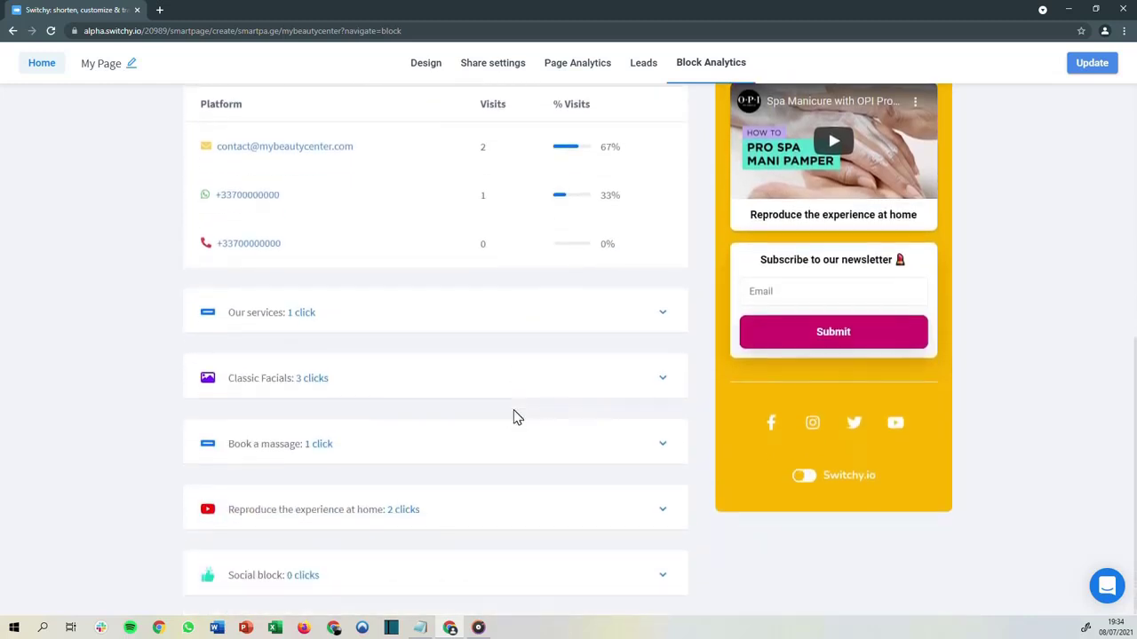
{"action": "scroll", "coordinate": [515, 416], "scroll_direction": "up", "scroll_amount": 9}
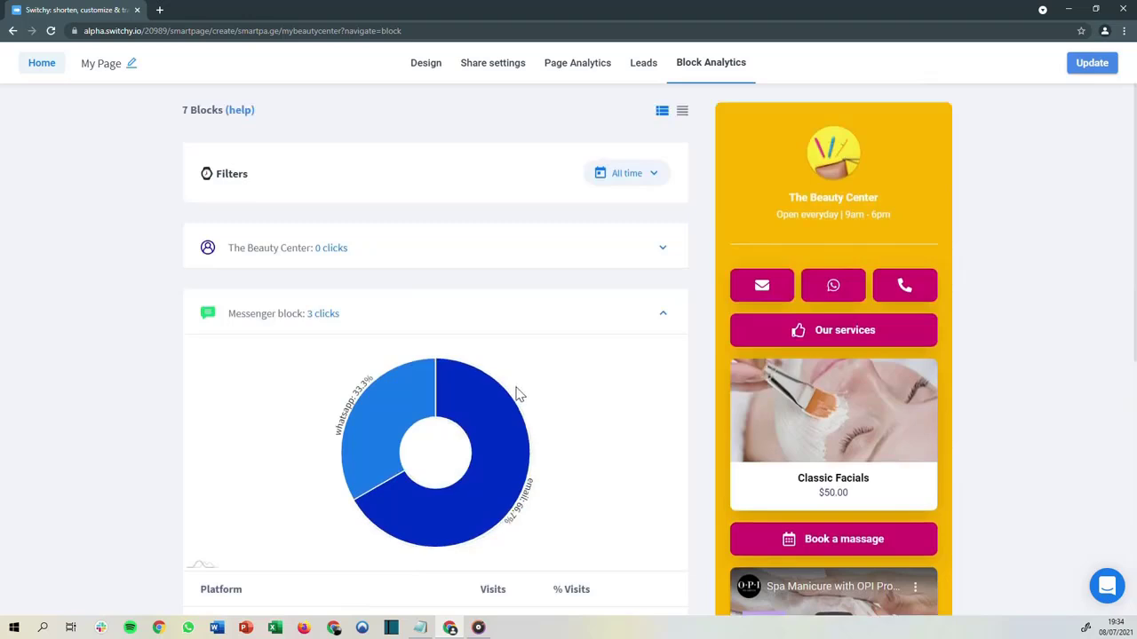
Open the leads to view the newsletter form's answers and its options menu
{"action": "left_click", "coordinate": [635, 80]}
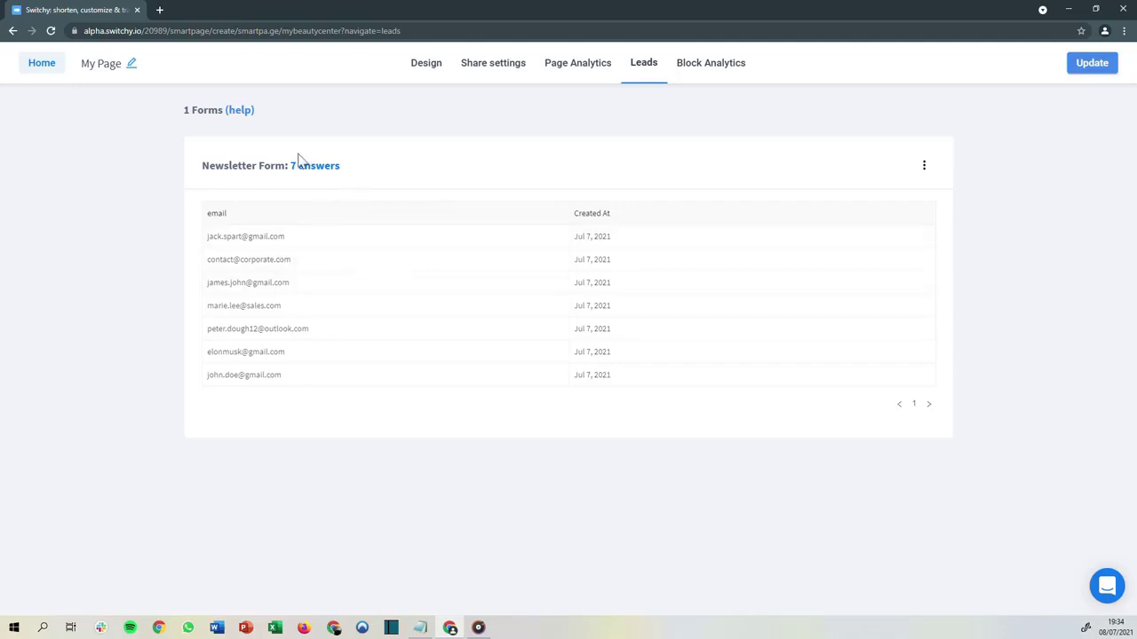
{"action": "left_click_drag", "start_coordinate": [202, 169], "coordinate": [213, 171]}
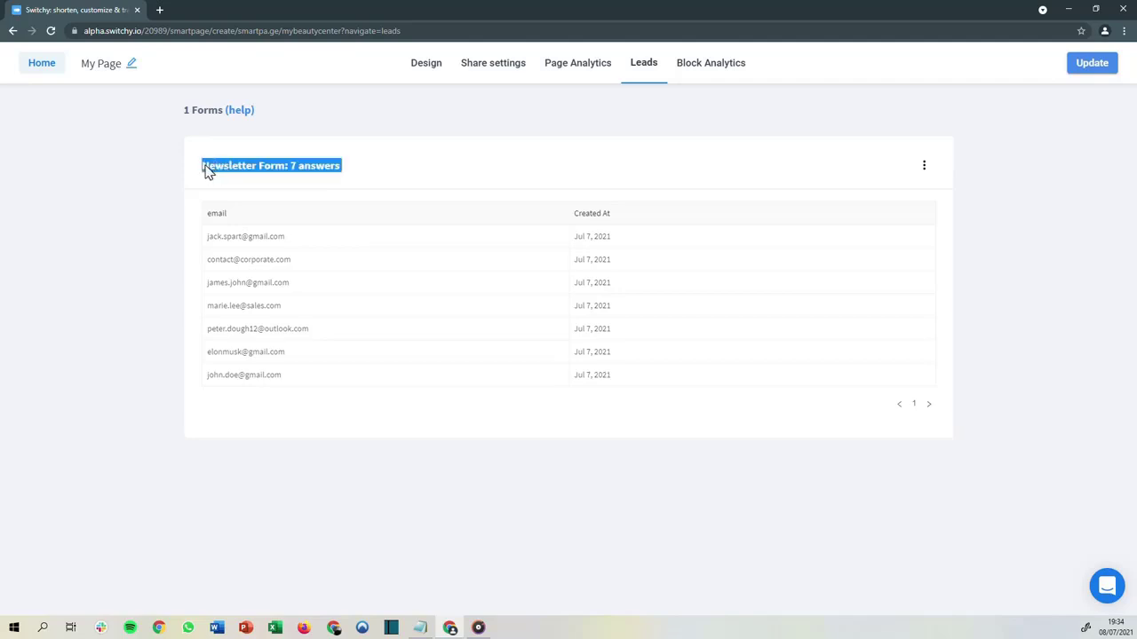
{"action": "left_click", "coordinate": [380, 177]}
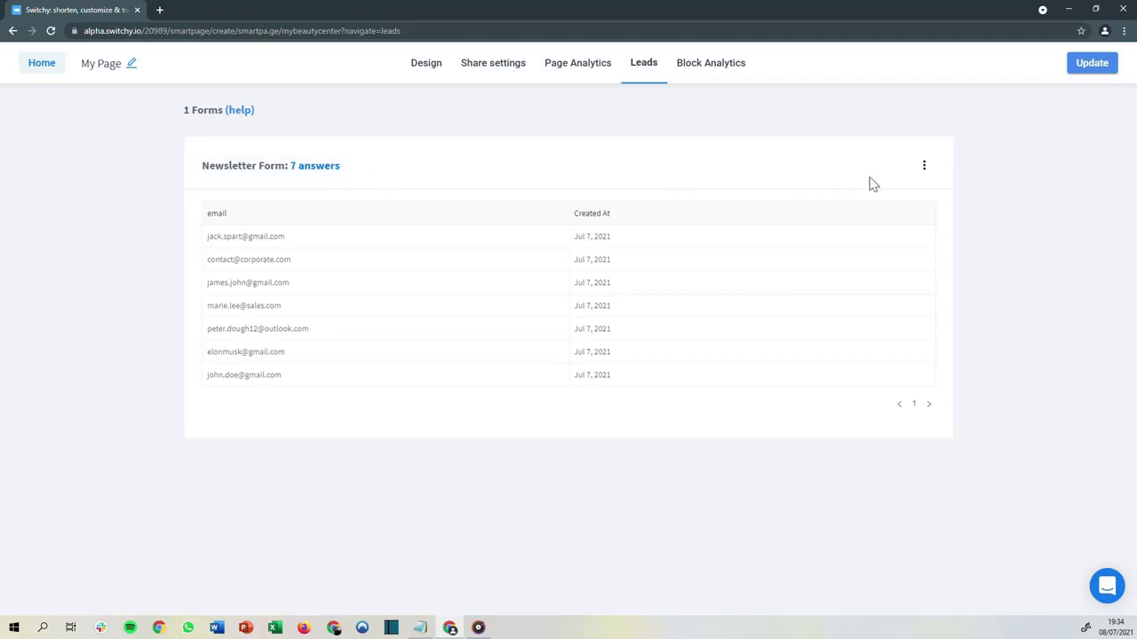
{"action": "left_click", "coordinate": [923, 172]}
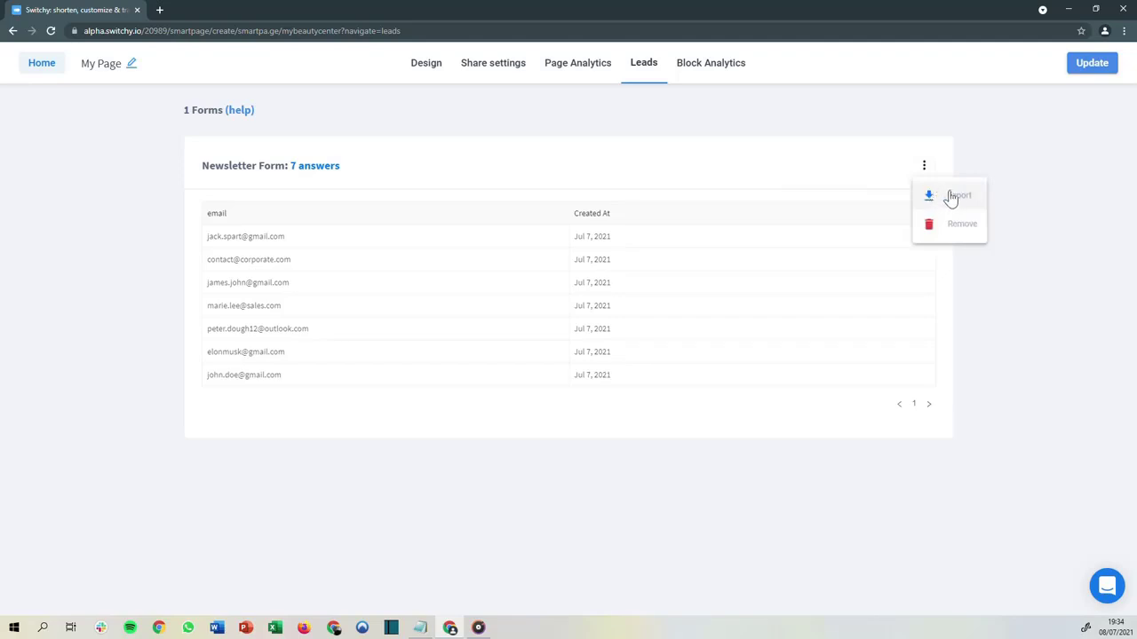
{"action": "left_click", "coordinate": [901, 168]}
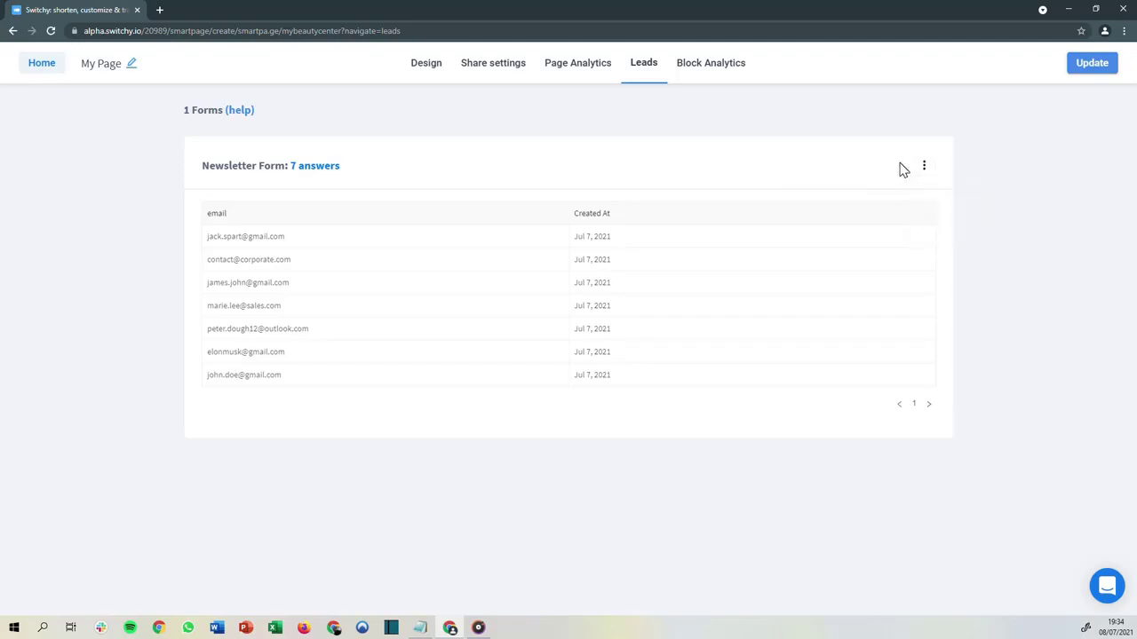